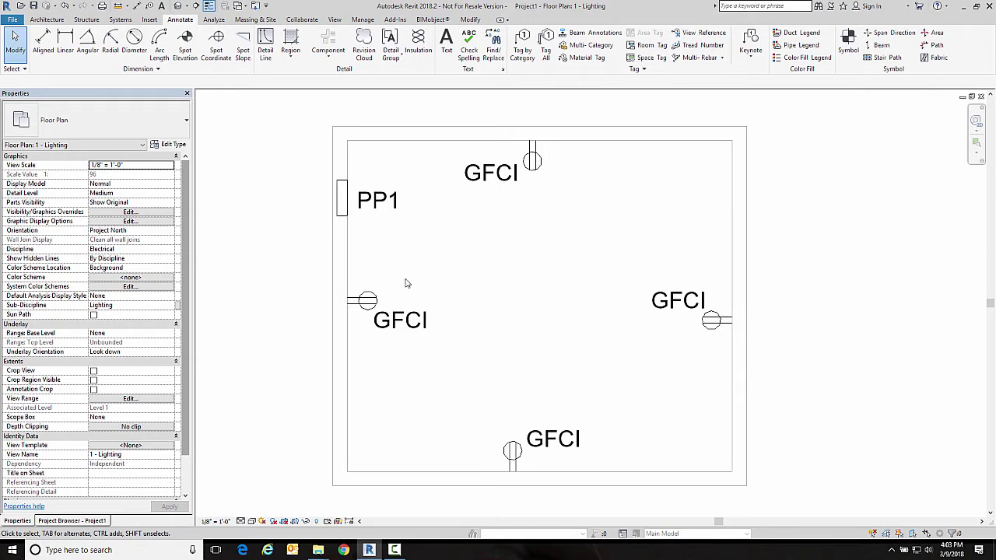
Step: Leave both Horz and Vert unchecked on the left receptacle so its GFCI label is hidden
left_click(374, 301)
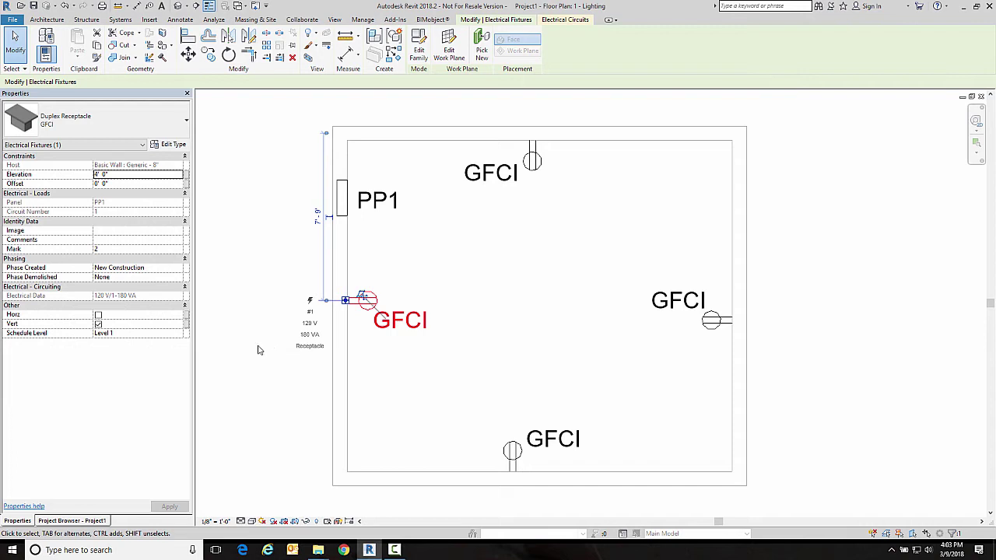
left_click(98, 324)
left_click(98, 315)
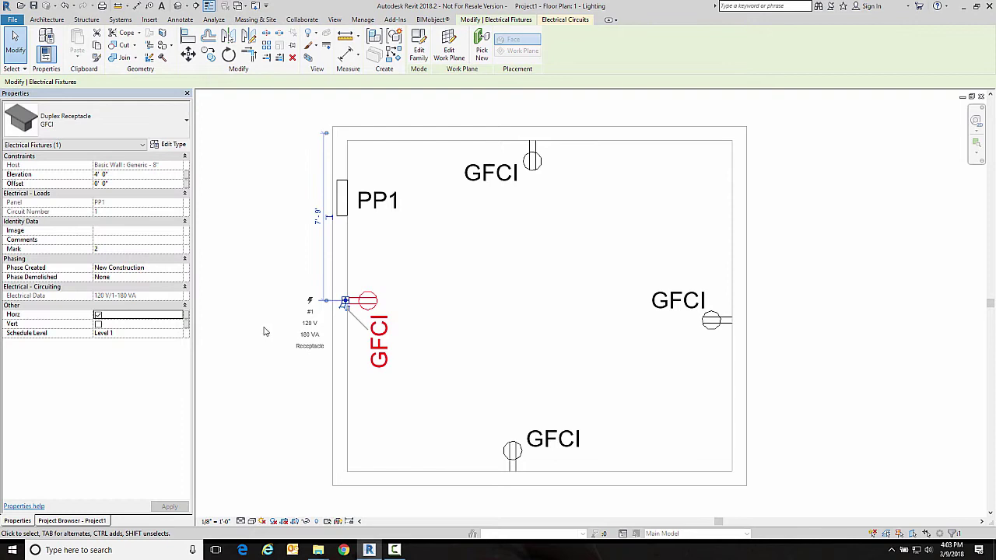
left_click(98, 323)
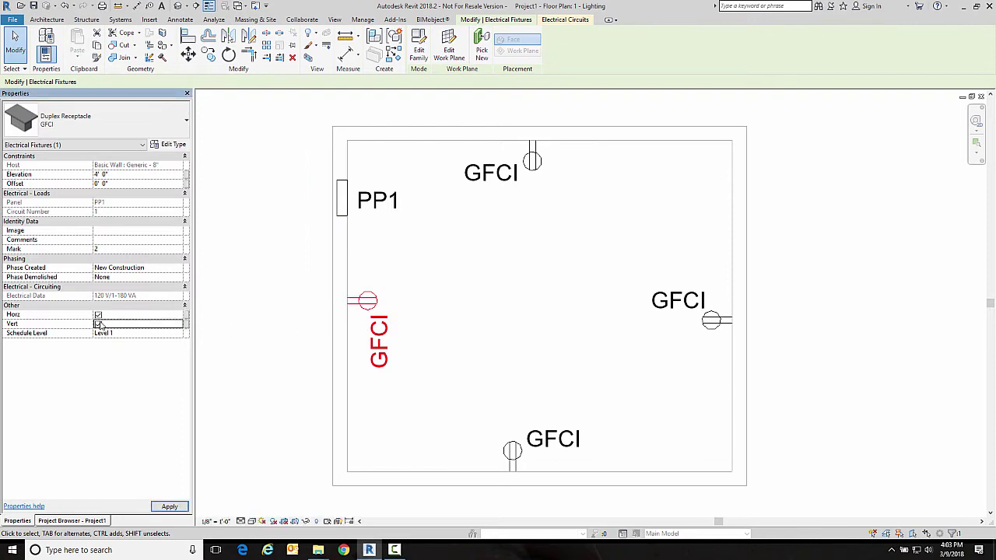
left_click(98, 314)
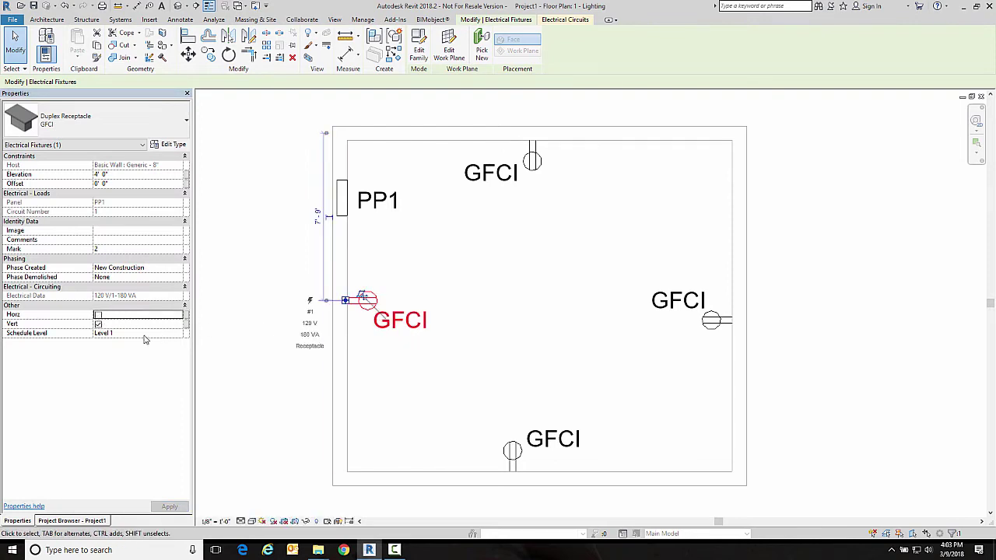
left_click(98, 323)
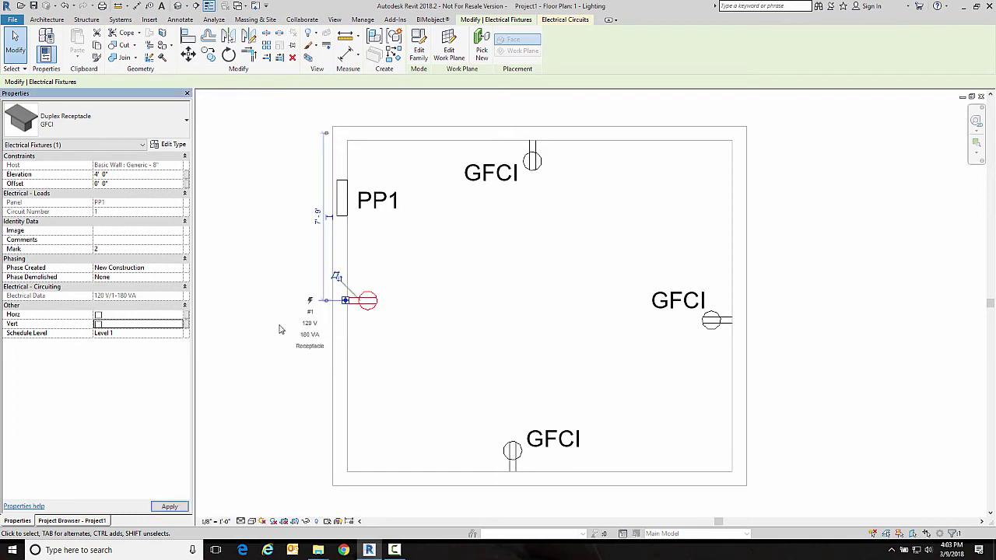
left_click(253, 331)
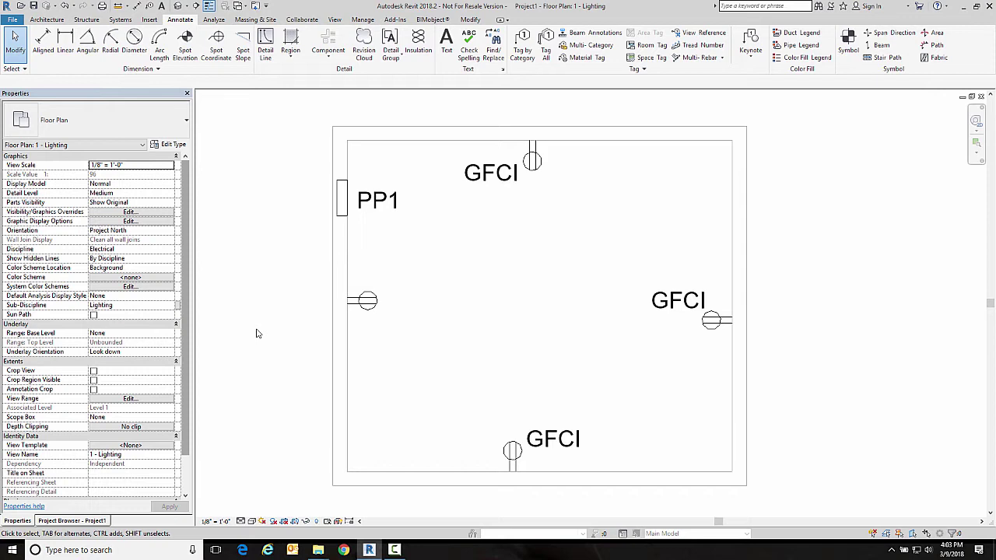
Step: Tag the left receptacle without a leader, move the boxed tag into the room, and edit its family
left_click(522, 50)
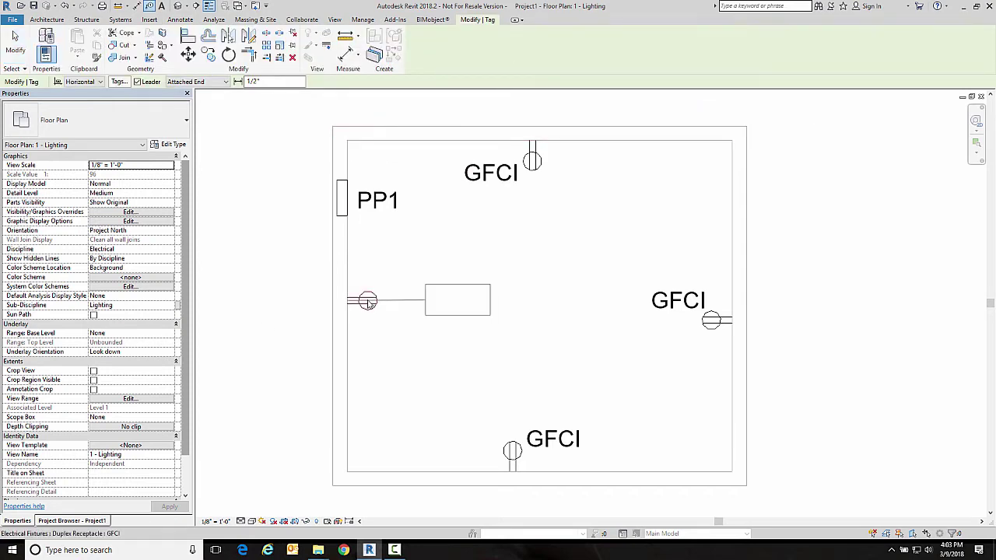
left_click(137, 82)
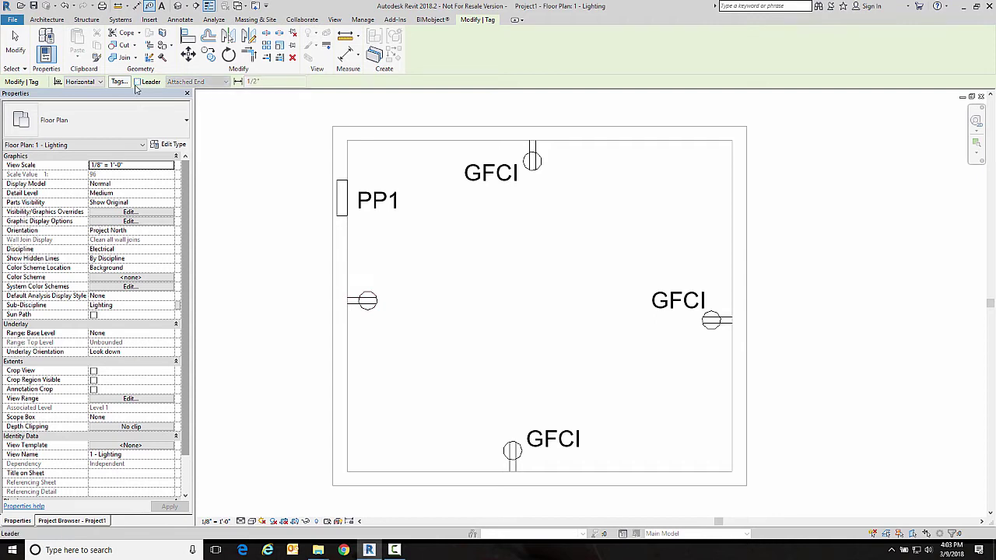
left_click(372, 306)
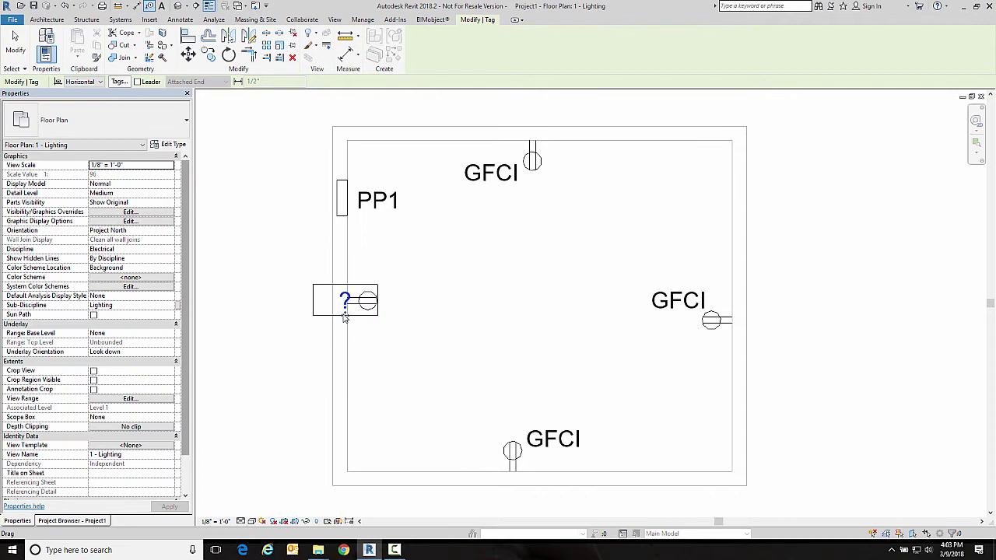
left_click_drag(345, 317, 425, 317)
key("Escape")
key("Escape")
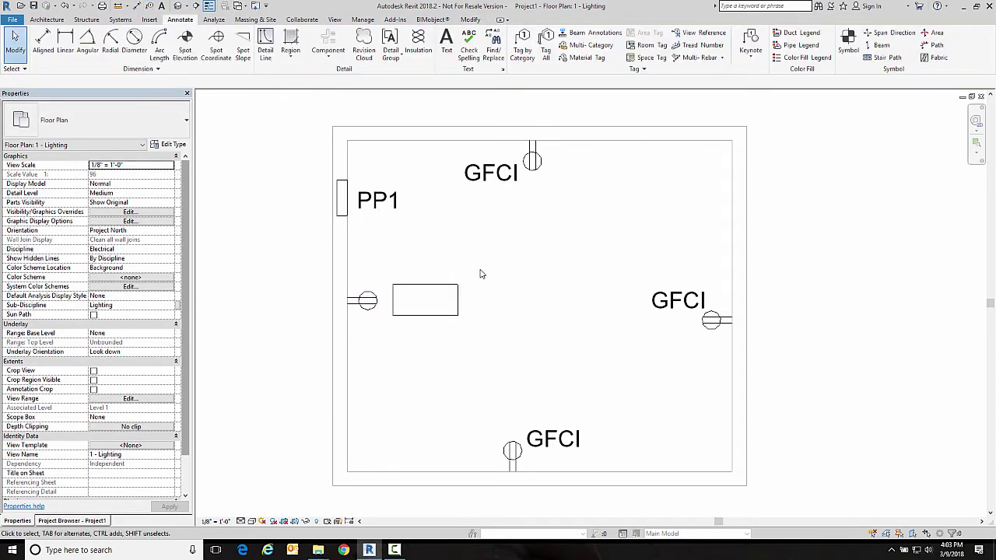
left_click(431, 295)
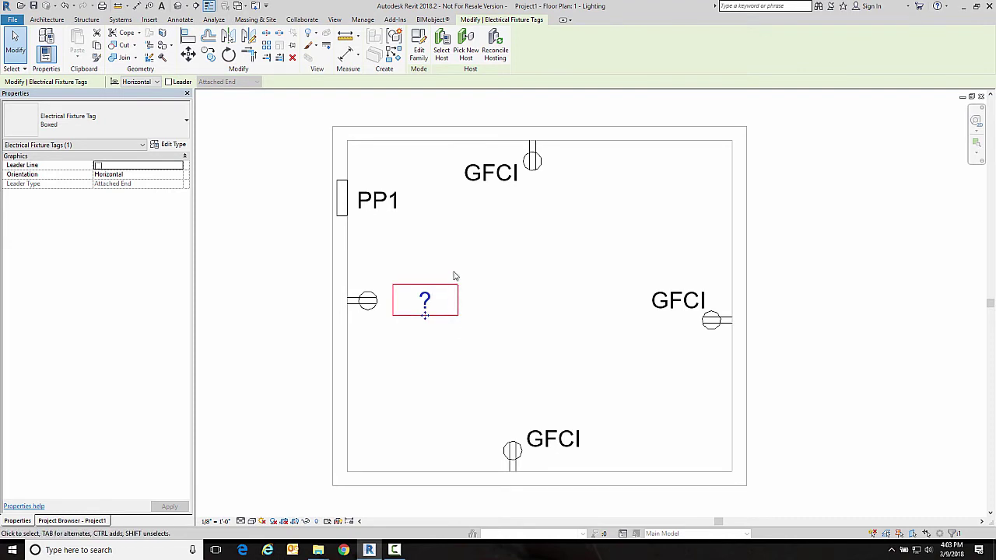
left_click(420, 50)
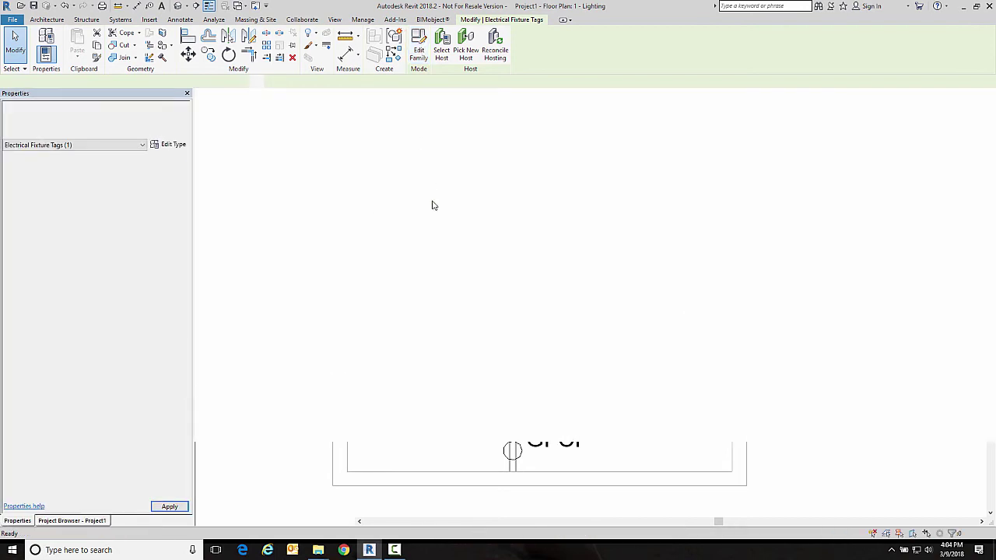
Step: Add the Panel and Circuit Number fields to the tag's label
left_click(572, 280)
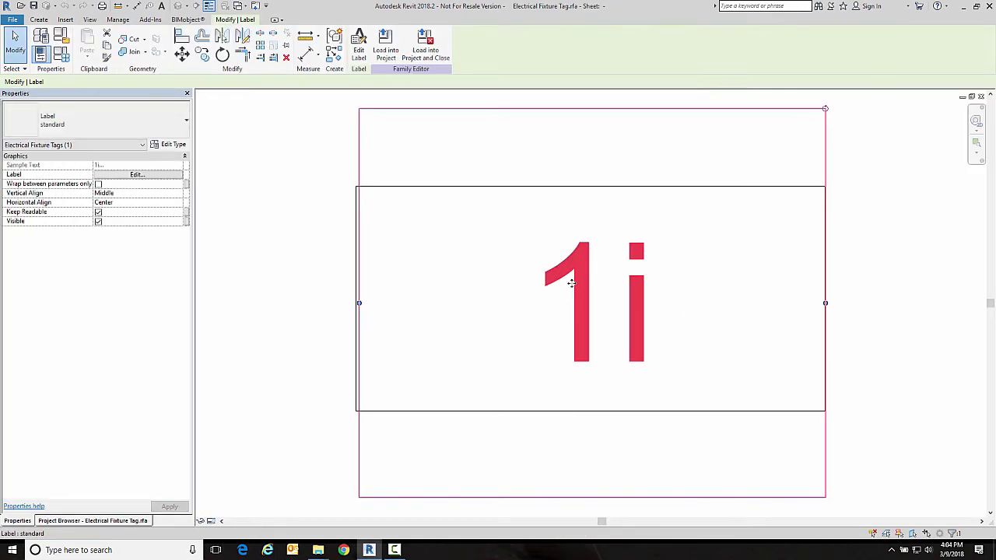
left_click(359, 47)
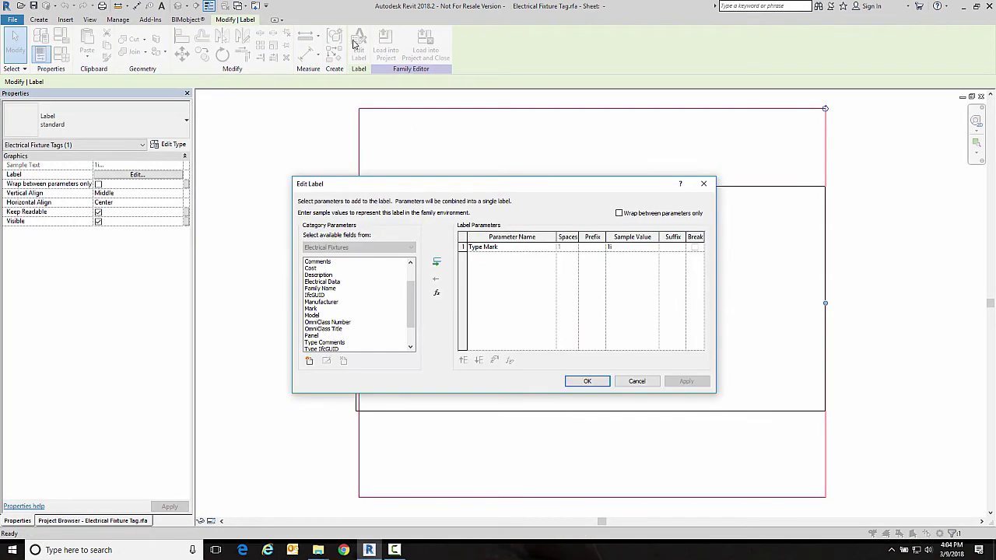
double_click(312, 336)
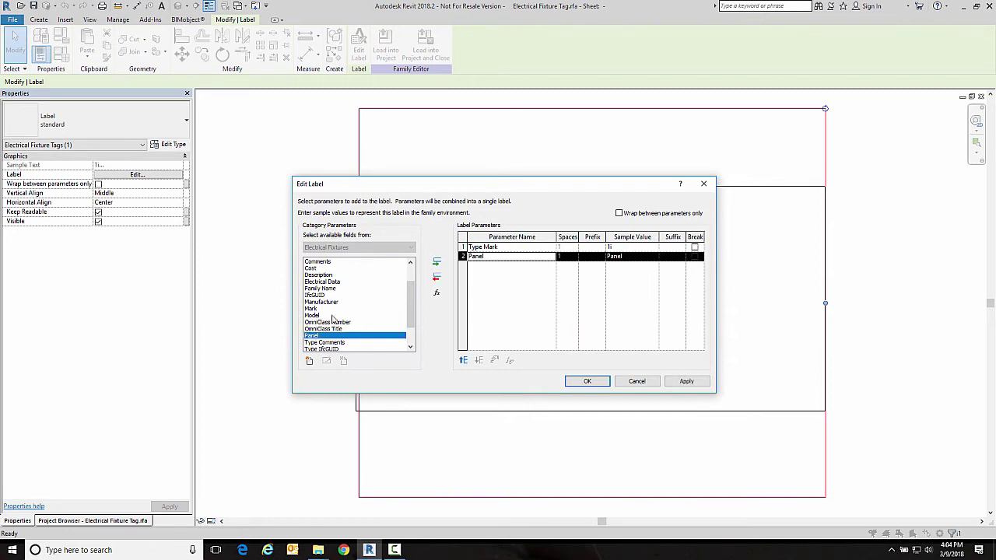
scroll(325, 298, "down", 2)
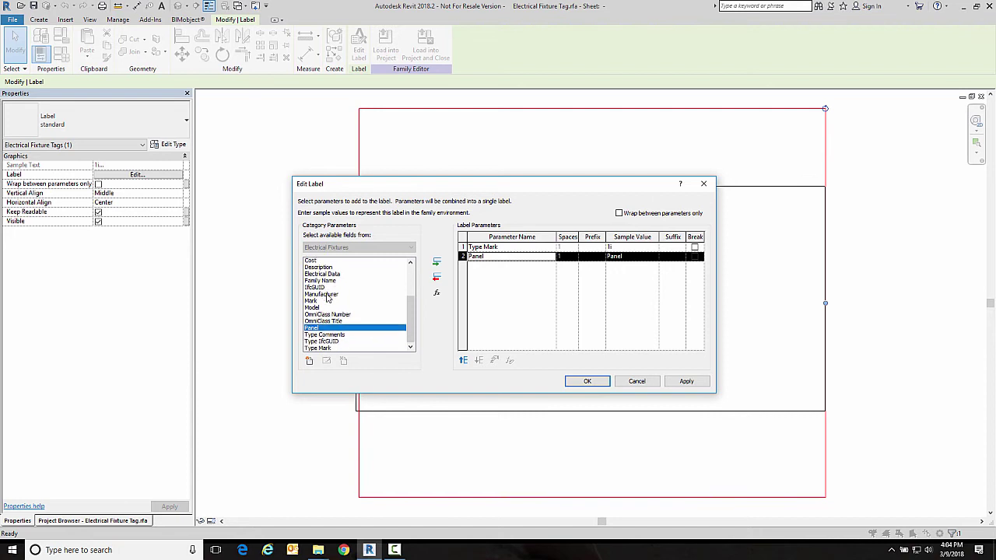
scroll(326, 298, "up", 3)
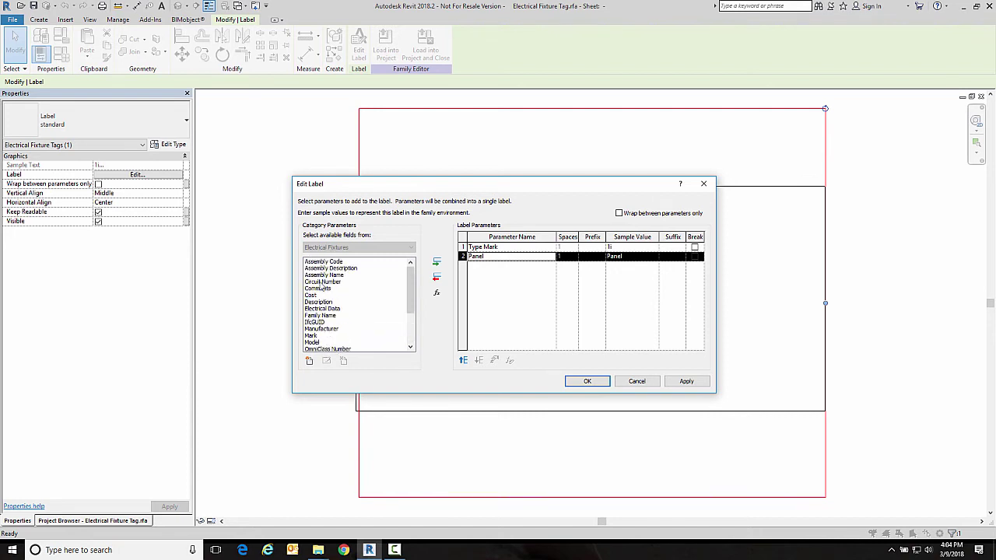
left_click(322, 282)
double_click(322, 283)
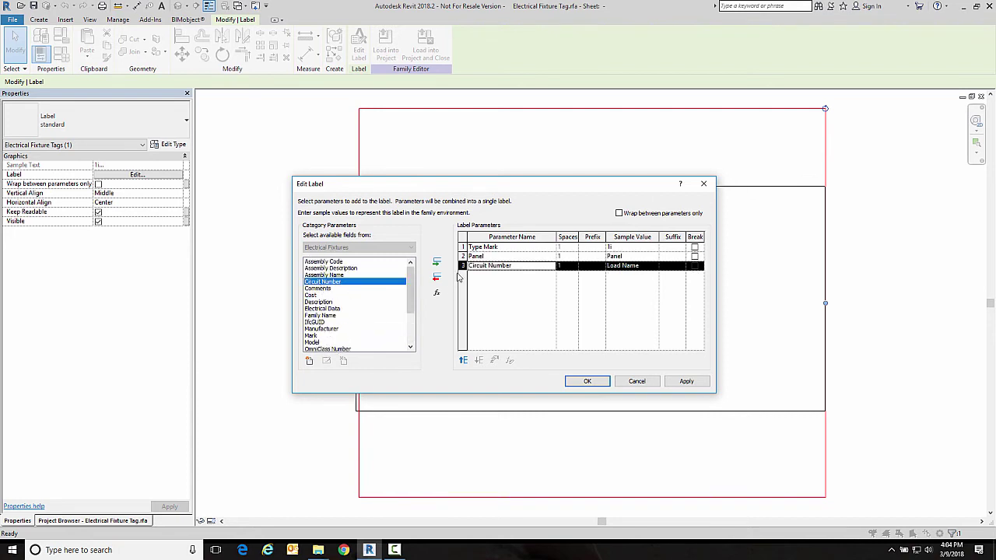
Step: Remove Type Mark, add a line break after Panel, and load the family into the project
left_click(474, 248)
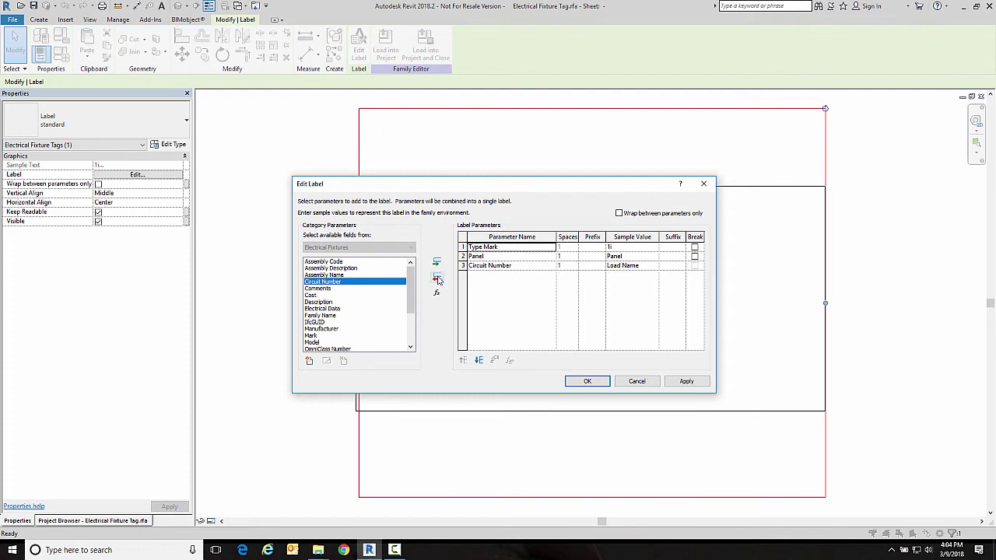
left_click(437, 280)
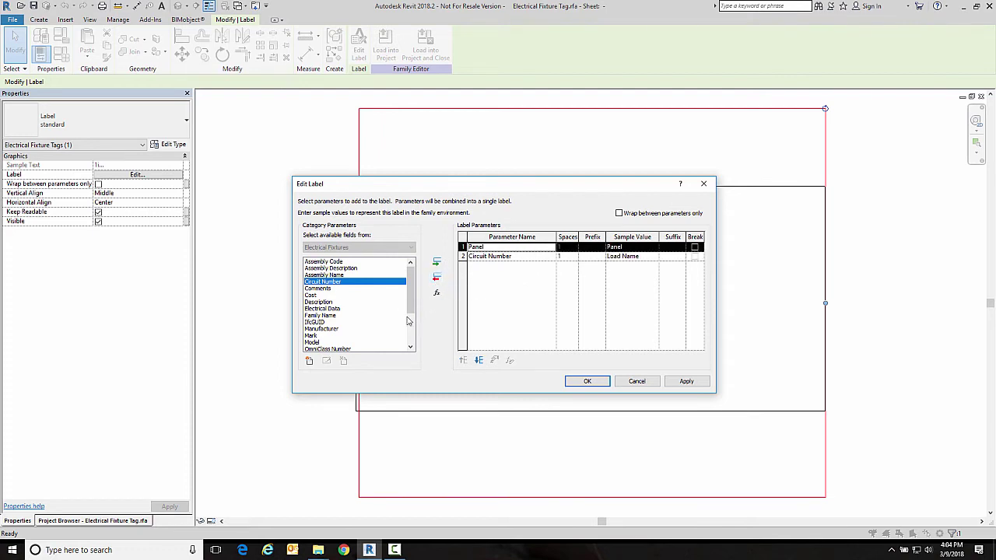
left_click_drag(414, 292, 410, 269)
left_click(694, 247)
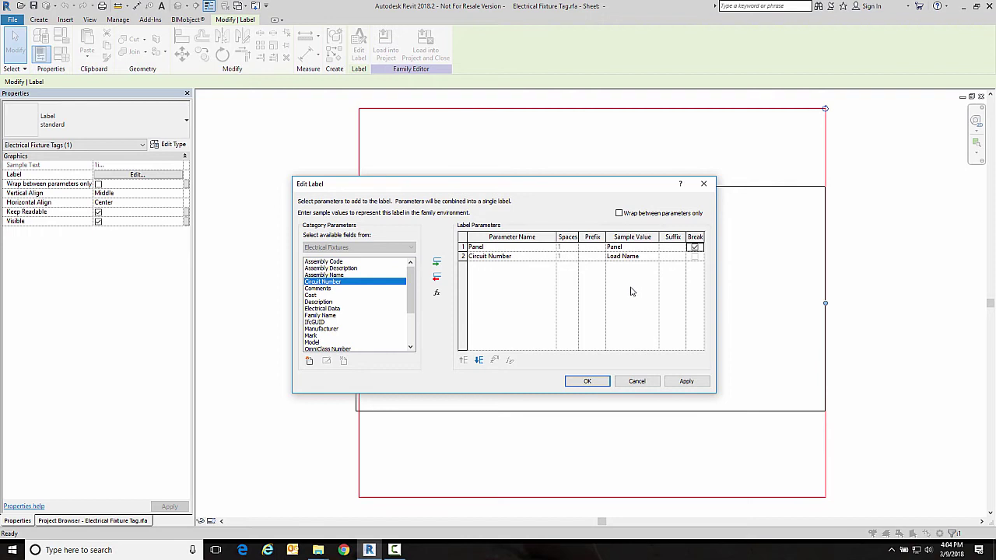
left_click(584, 381)
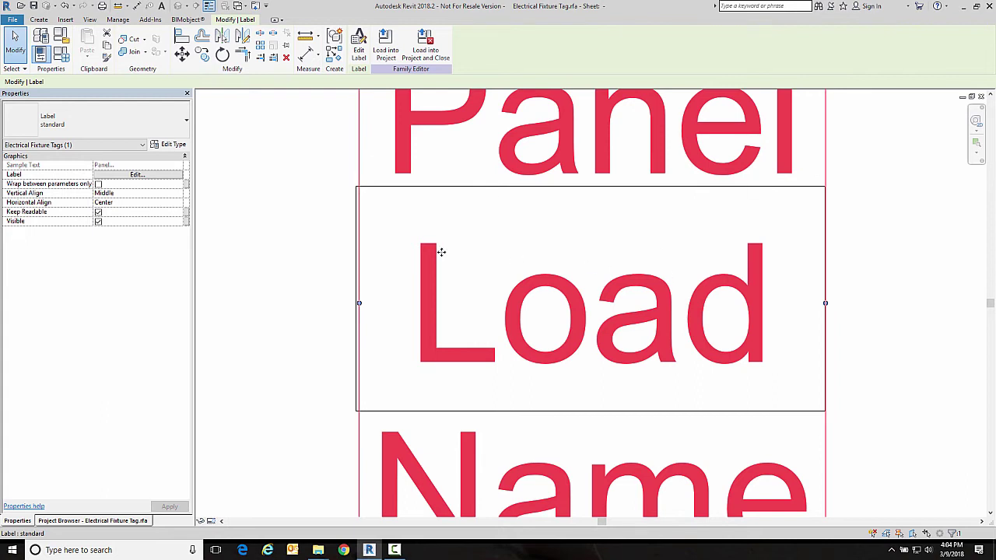
left_click(385, 43)
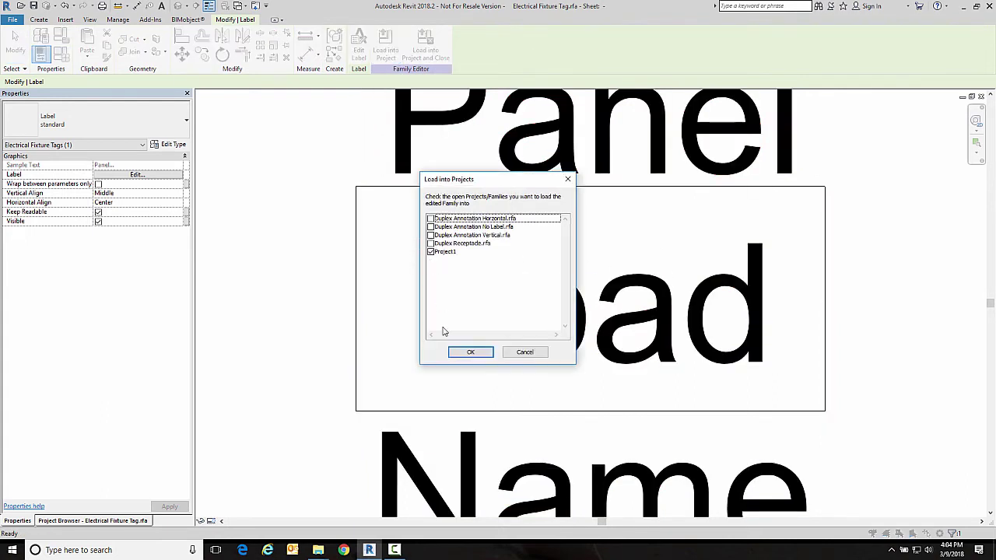
Step: Load the tag into Project1, overwriting the existing version and its parameter values
left_click(459, 353)
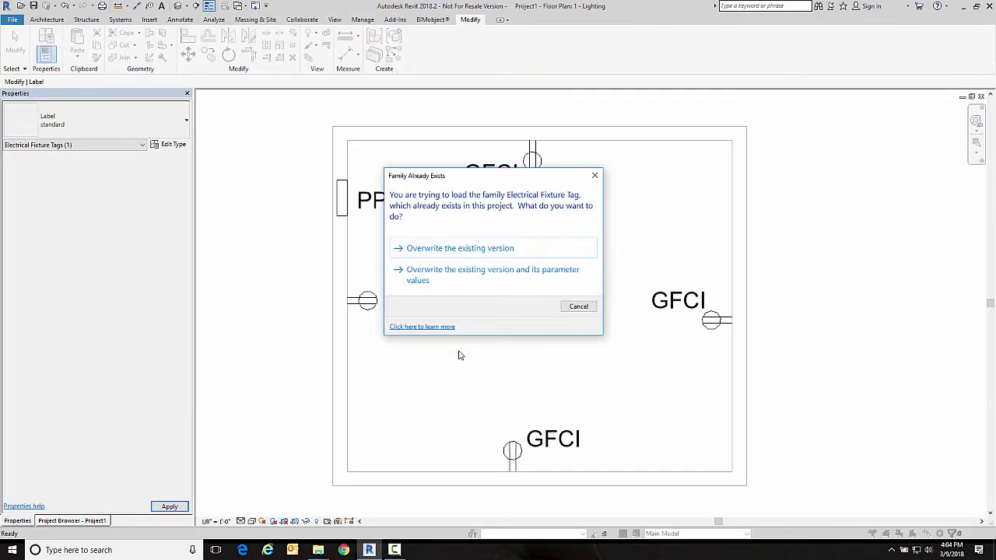
left_click(442, 278)
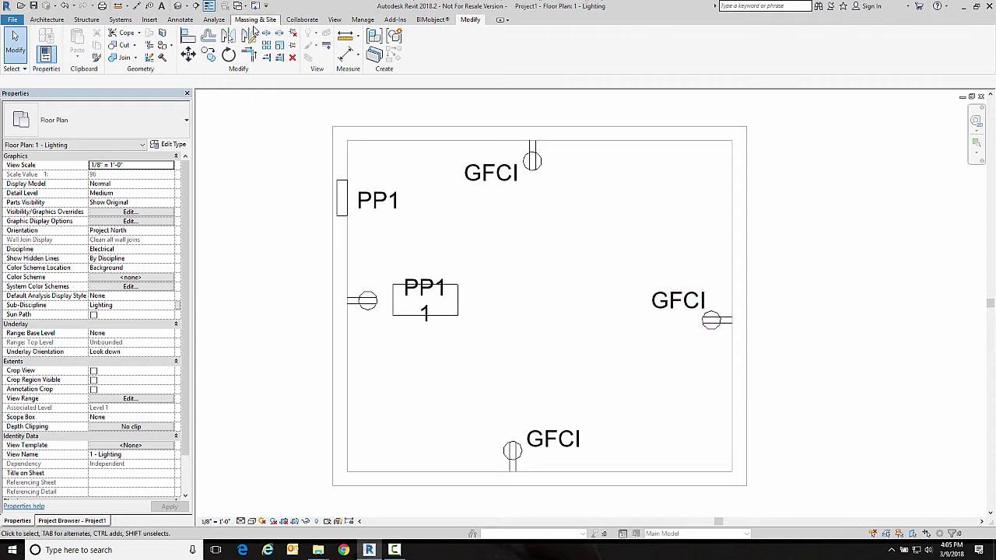
Step: Create a Text-type shared parameter named Label in the Electrical group
left_click(362, 21)
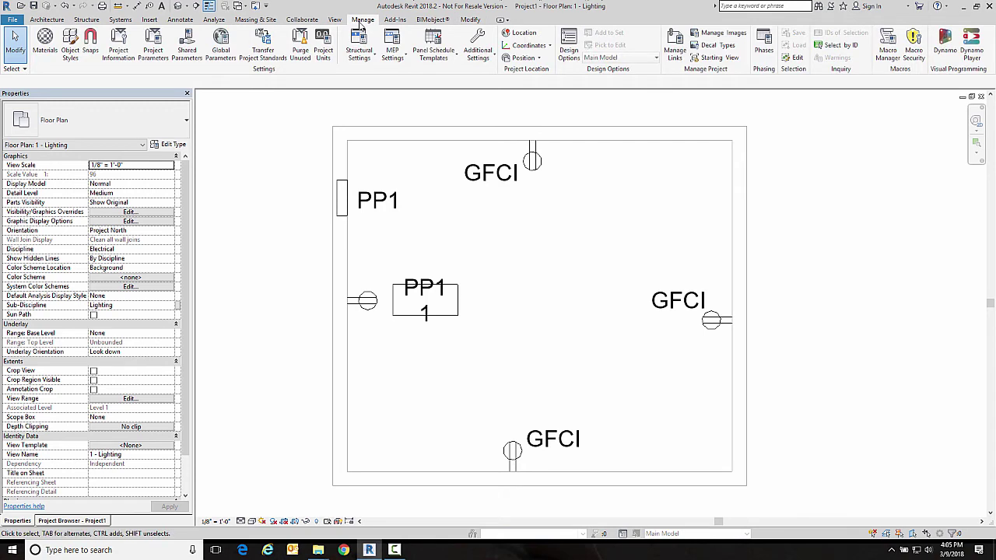
left_click(186, 49)
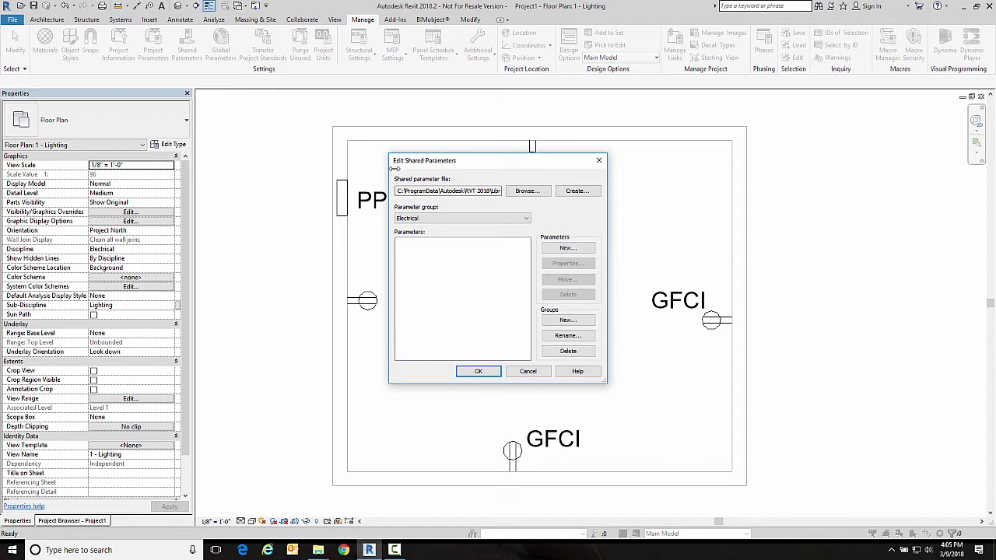
left_click(568, 248)
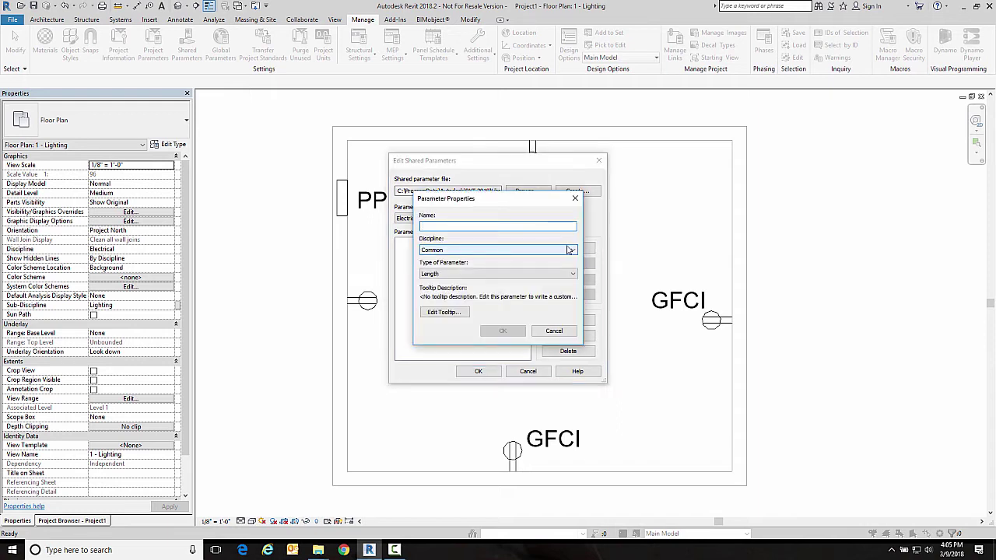
type("Label")
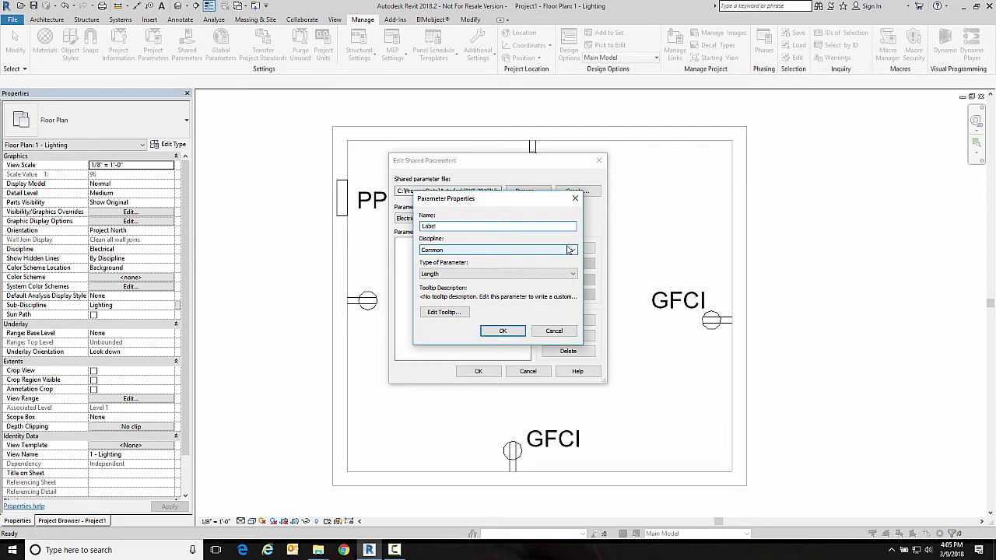
left_click(432, 274)
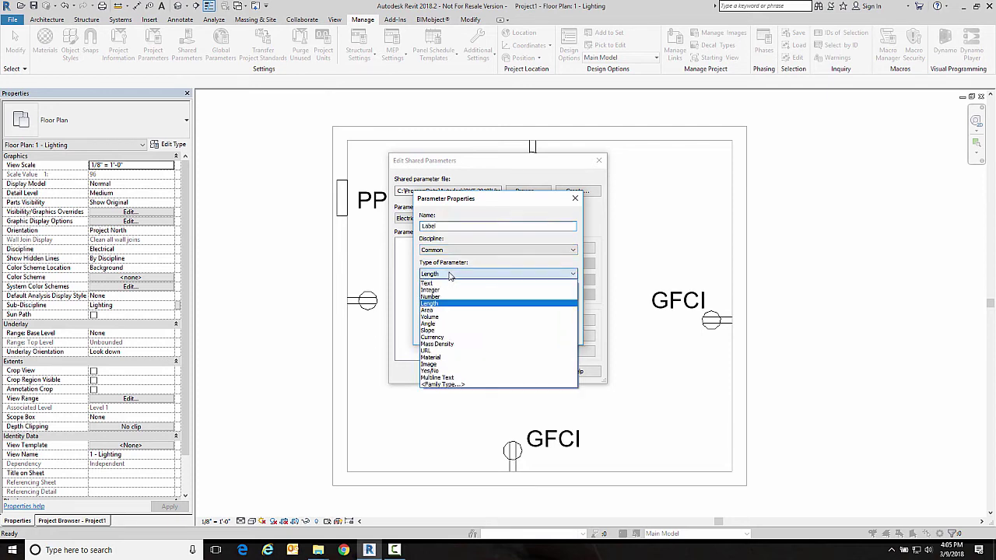
left_click(429, 284)
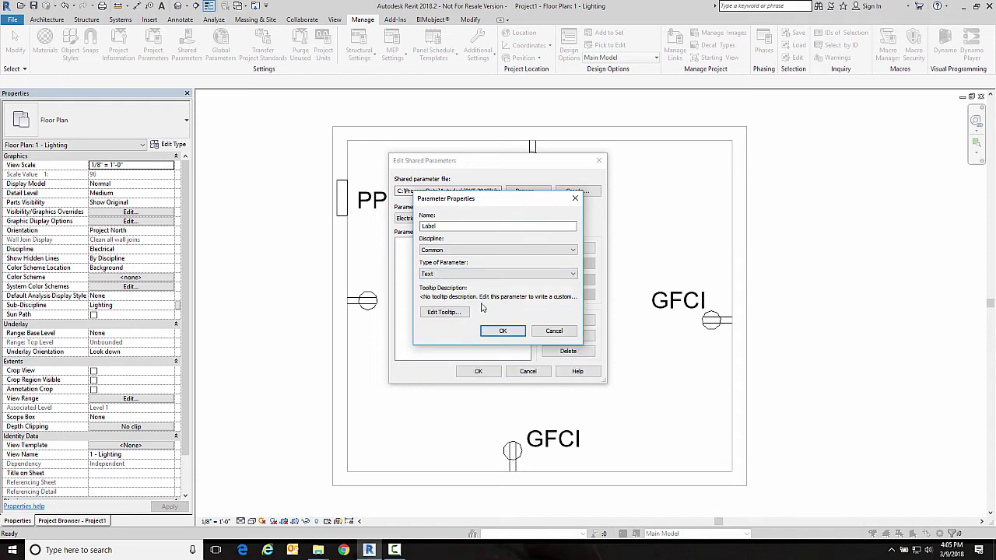
left_click(502, 330)
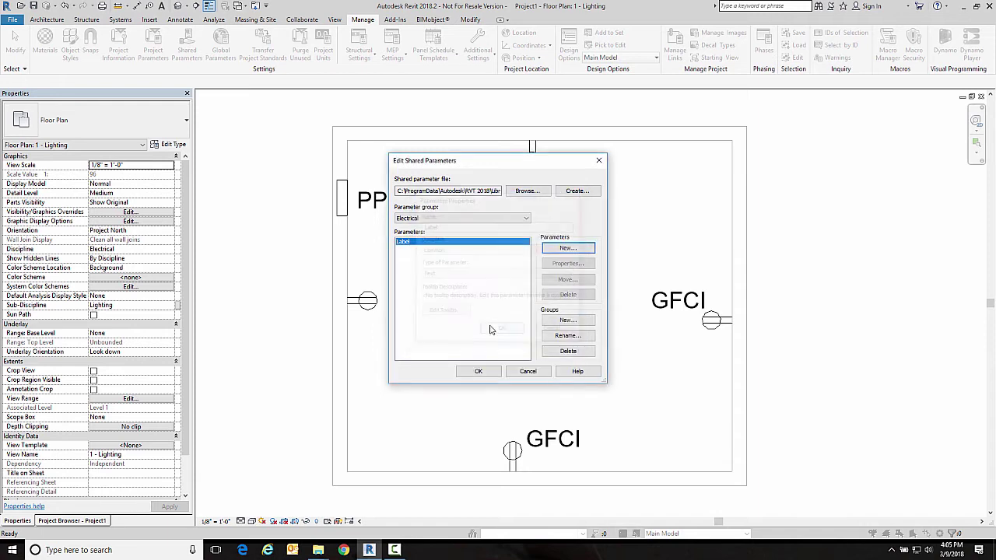
left_click(480, 372)
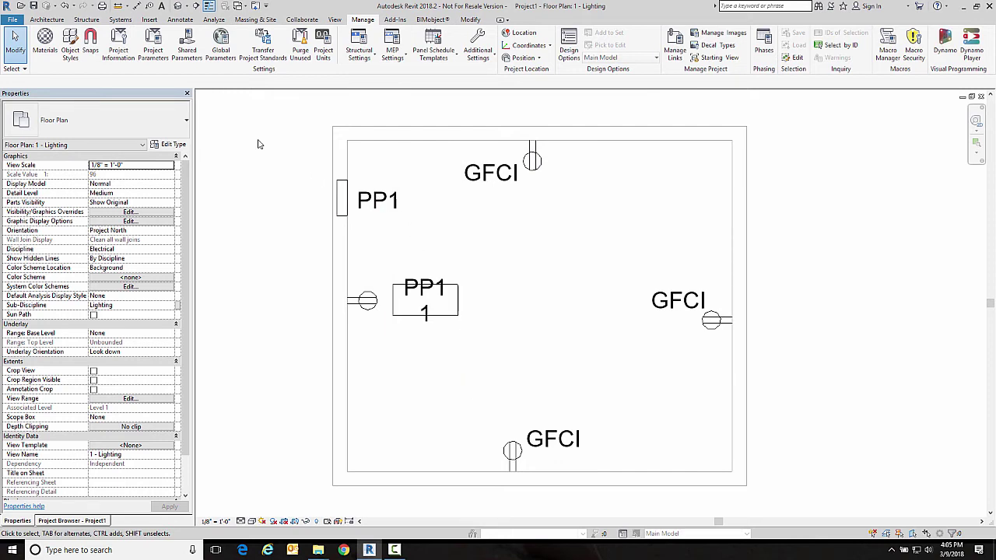
Step: Add the shared Label parameter as an instance project parameter for Electrical Fixtures
left_click(152, 44)
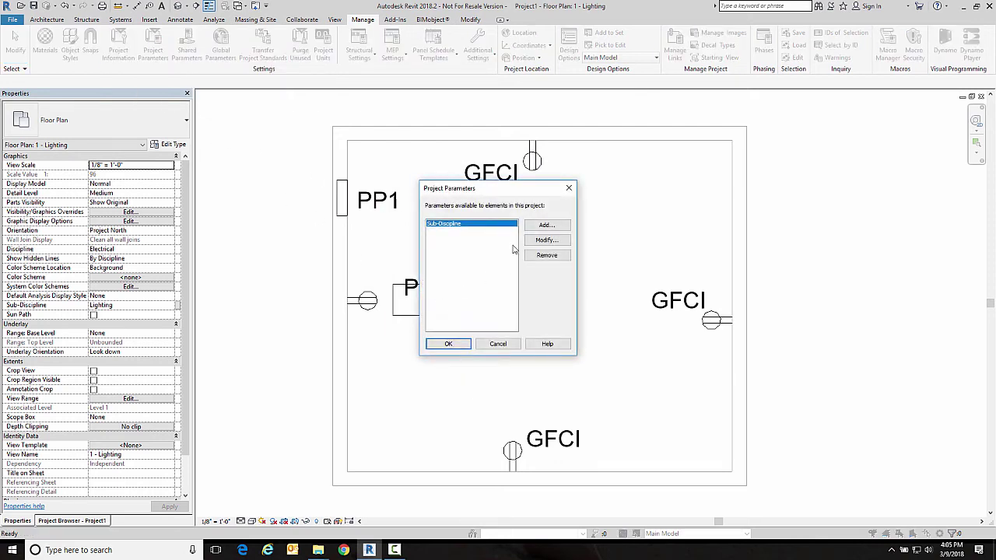
left_click(546, 224)
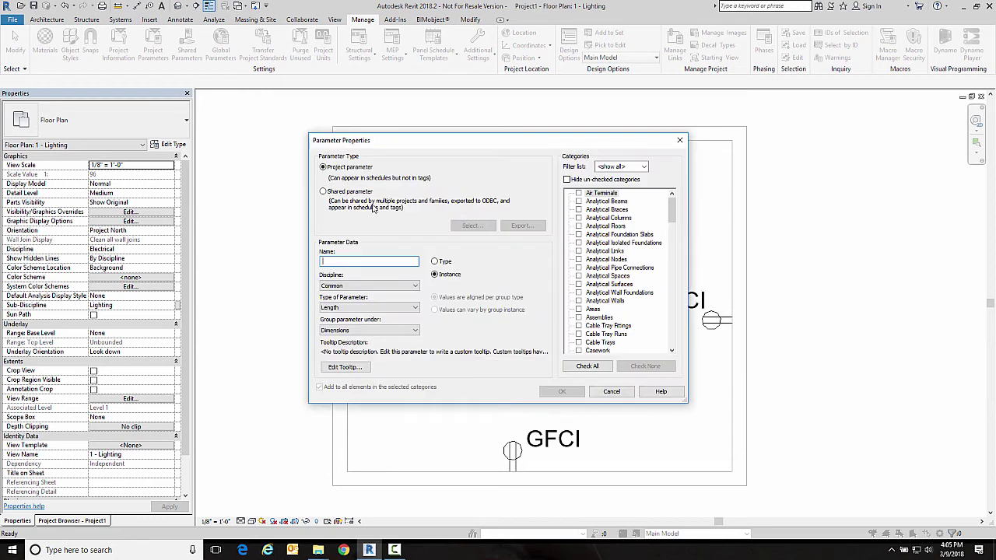
left_click(330, 193)
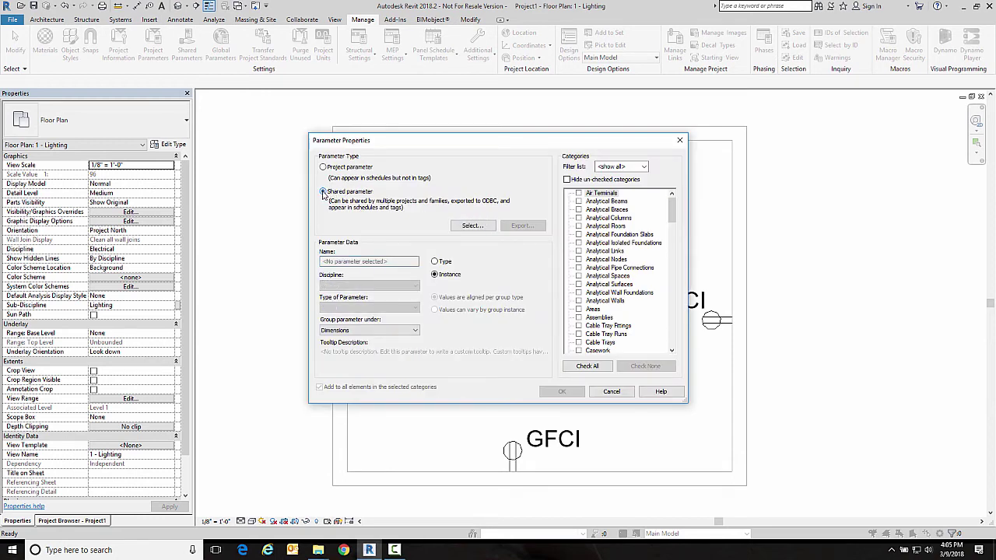
left_click(470, 227)
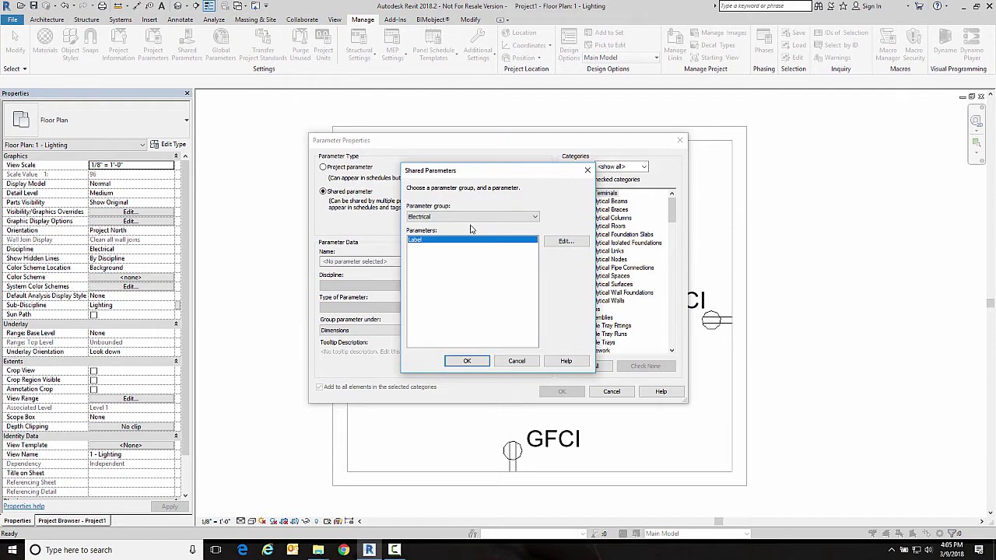
left_click(453, 361)
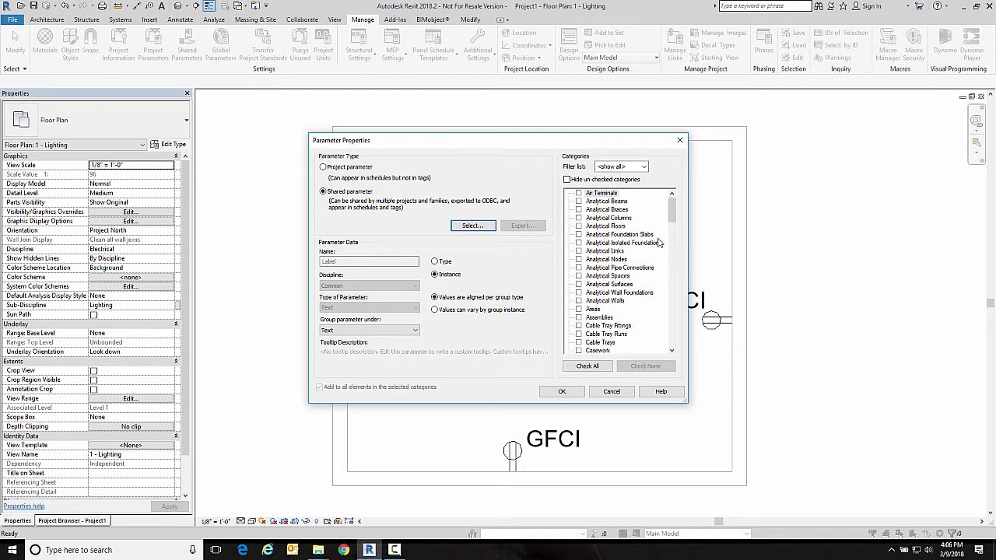
left_click_drag(671, 220, 673, 264)
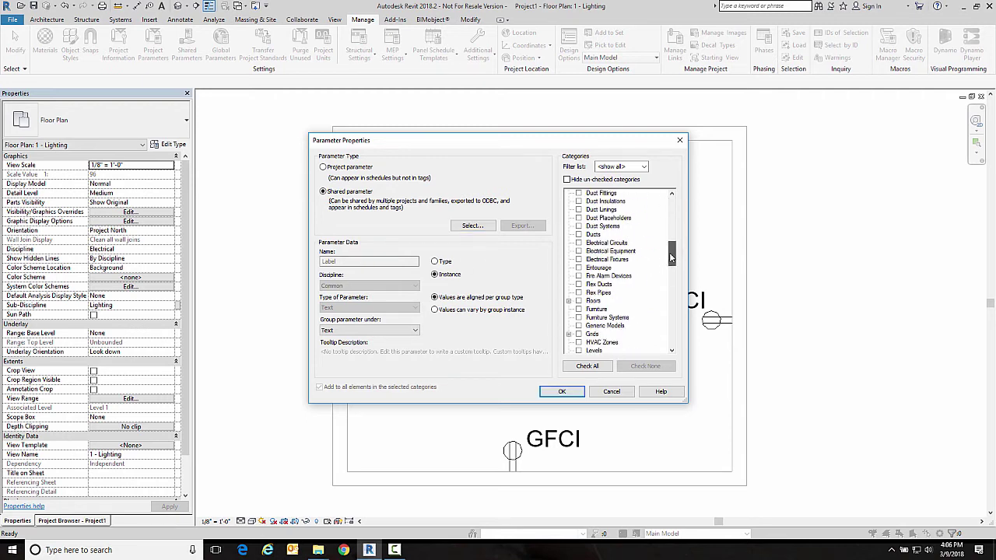
left_click(579, 260)
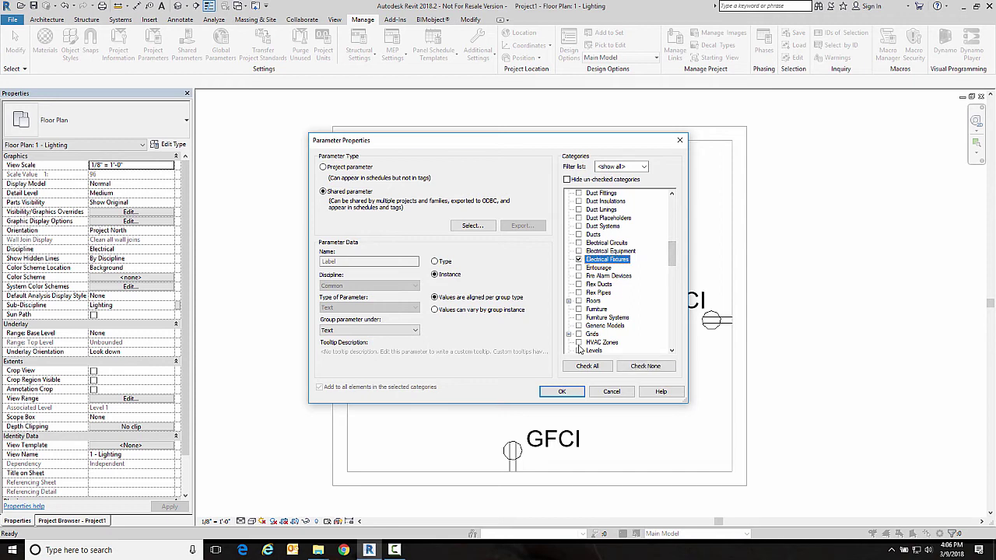
left_click(559, 392)
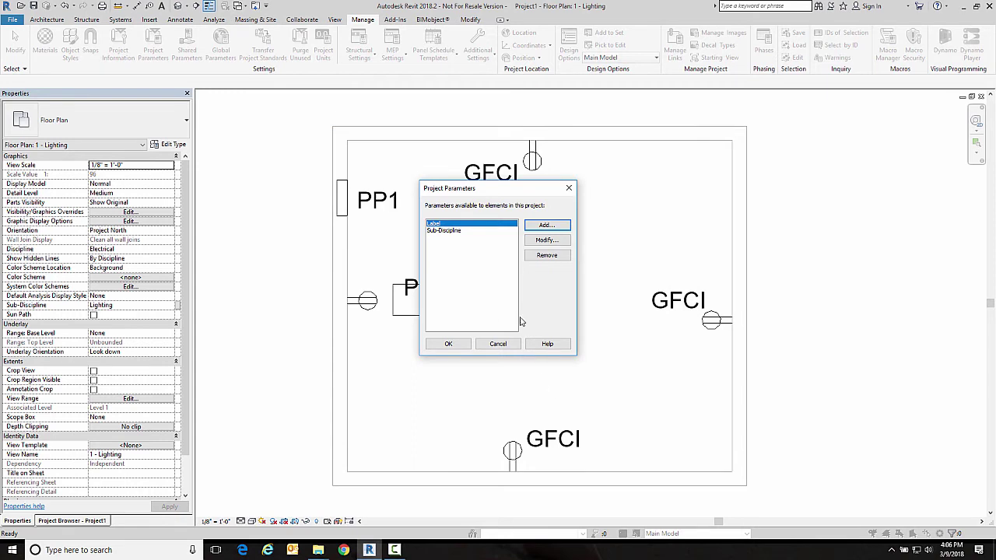
left_click(448, 343)
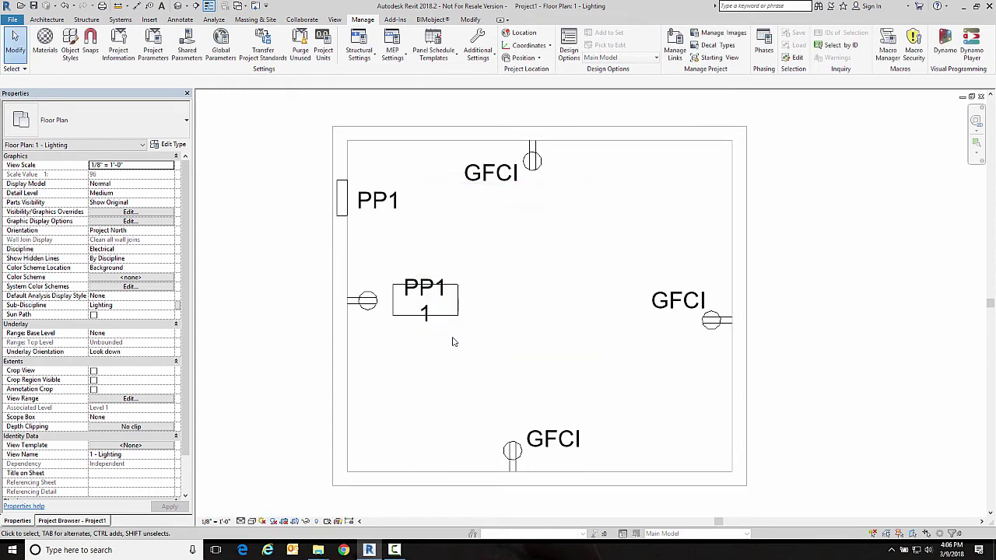
Step: Edit the top-wall GFCI receptacle's Duplex Receptacle family and show its Family Types
left_click(532, 162)
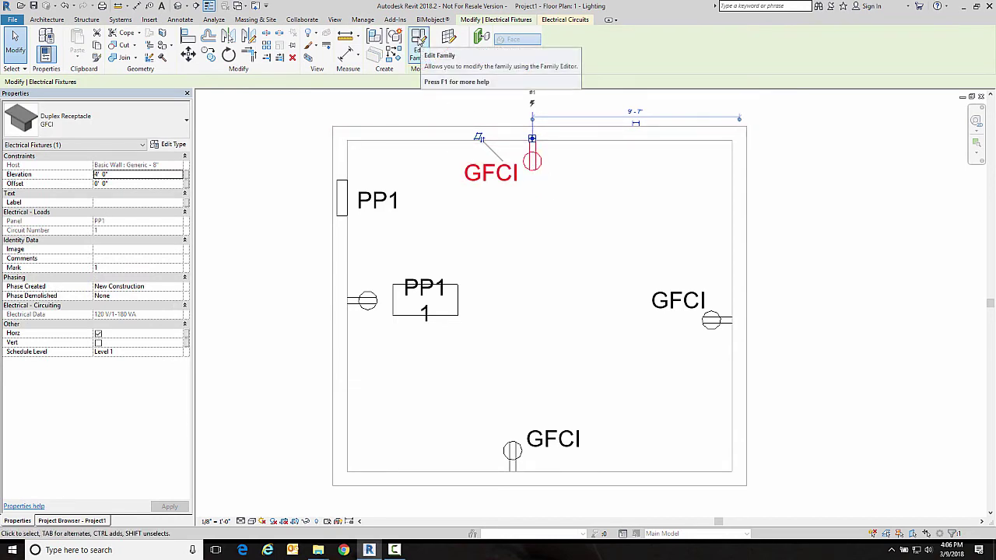
left_click(417, 41)
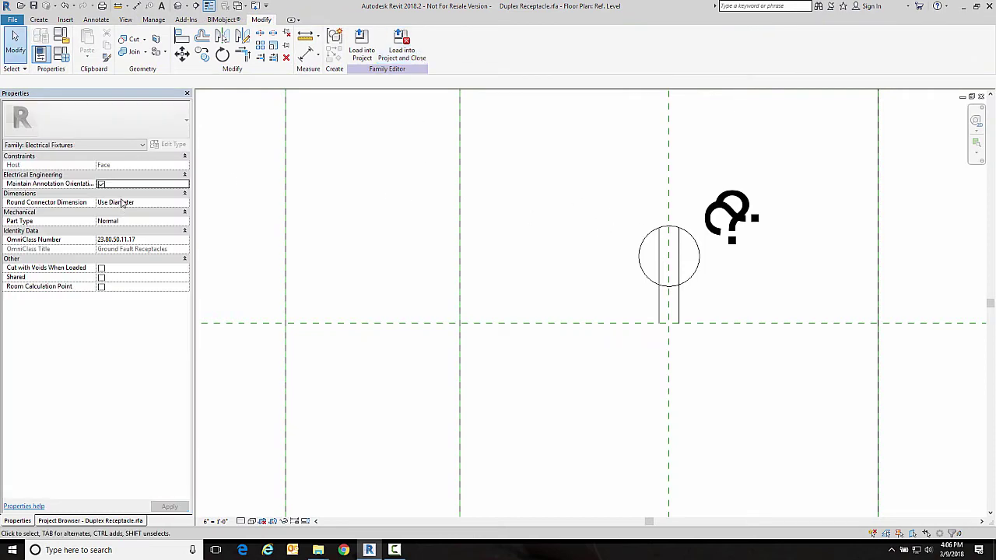
left_click(61, 55)
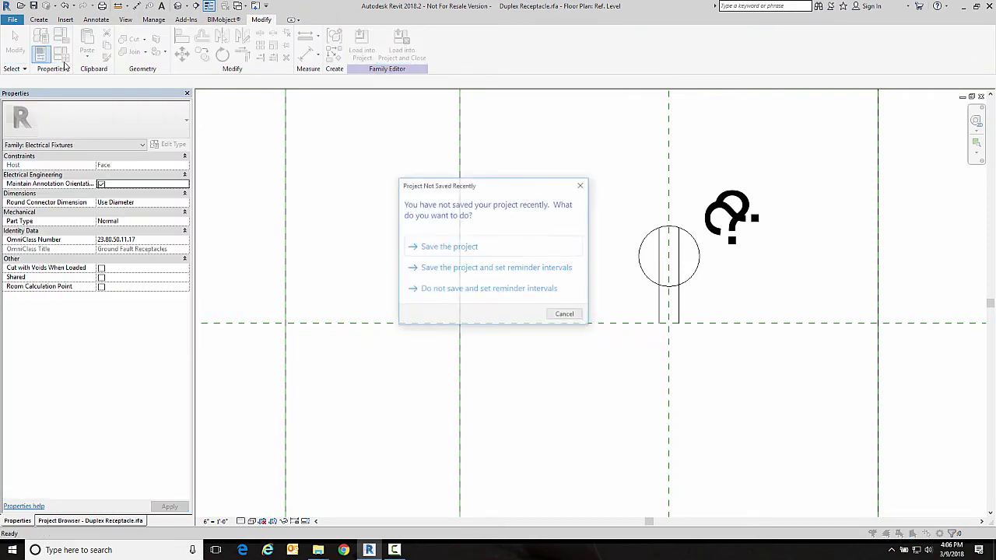
left_click(563, 315)
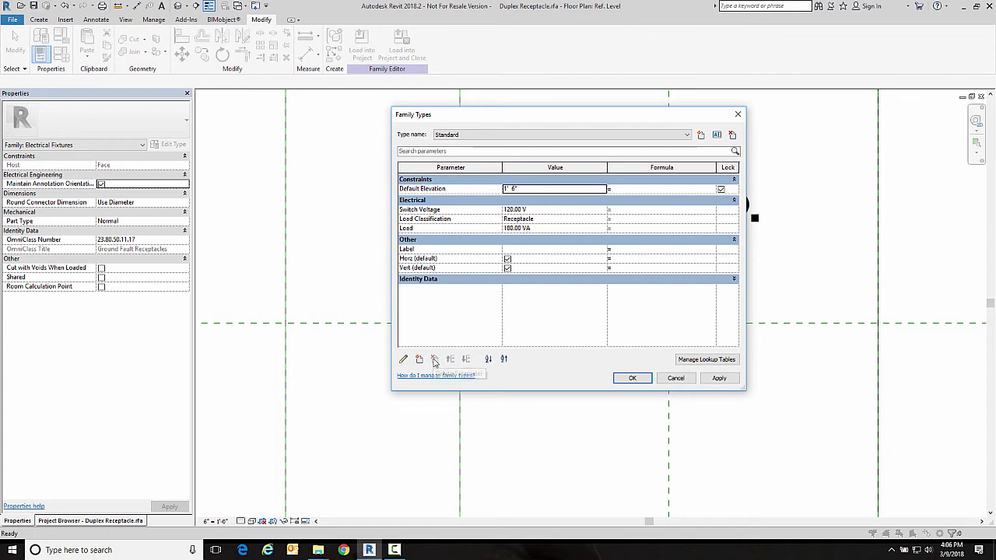
Step: Delete the old Label family parameter, confirming the deletion
left_click(413, 248)
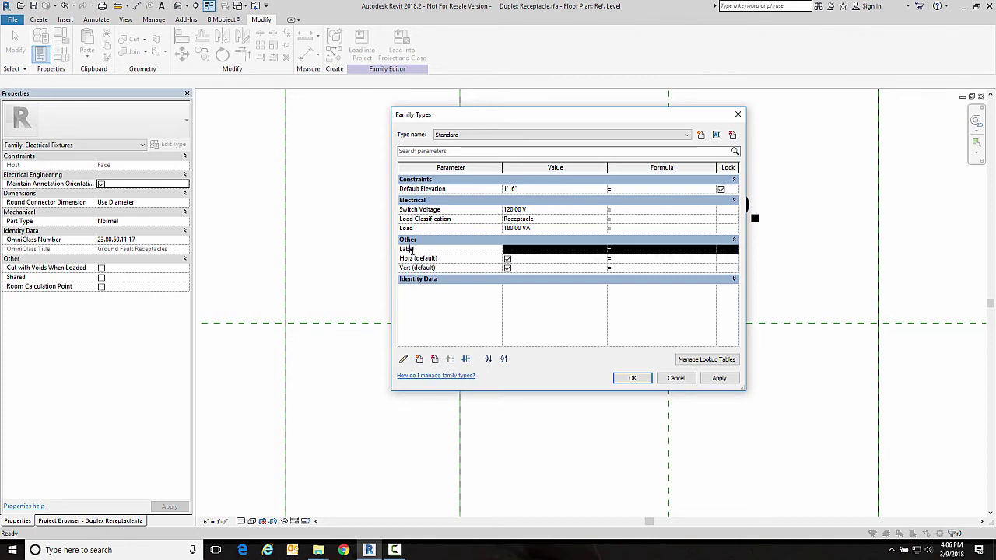
left_click(434, 360)
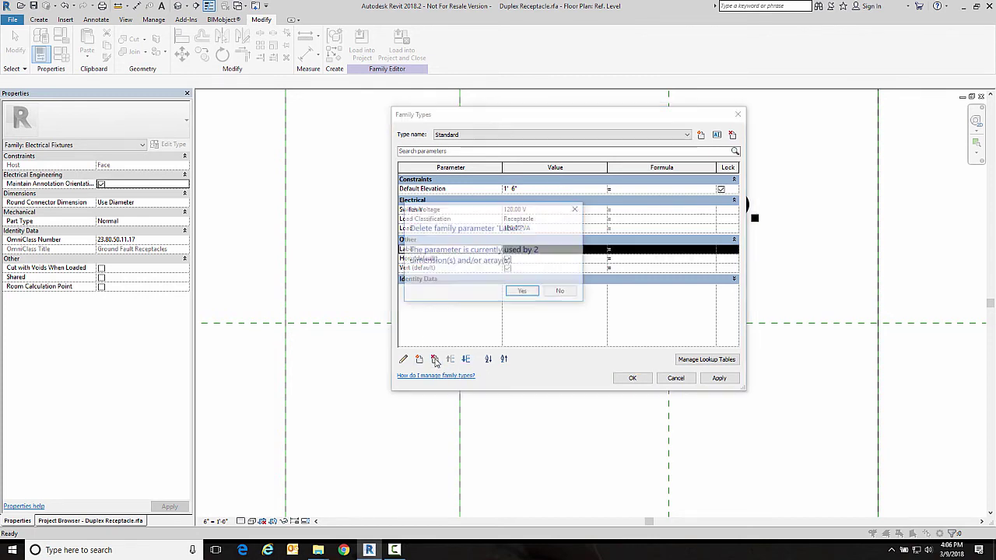
left_click(523, 292)
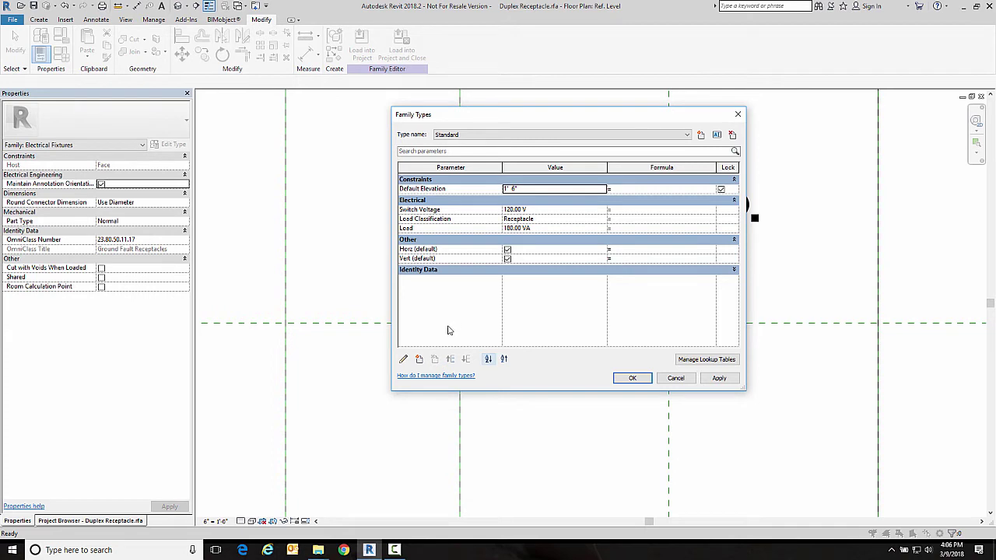
Step: Add the shared Label parameter back as a type parameter grouped under Other
left_click(419, 360)
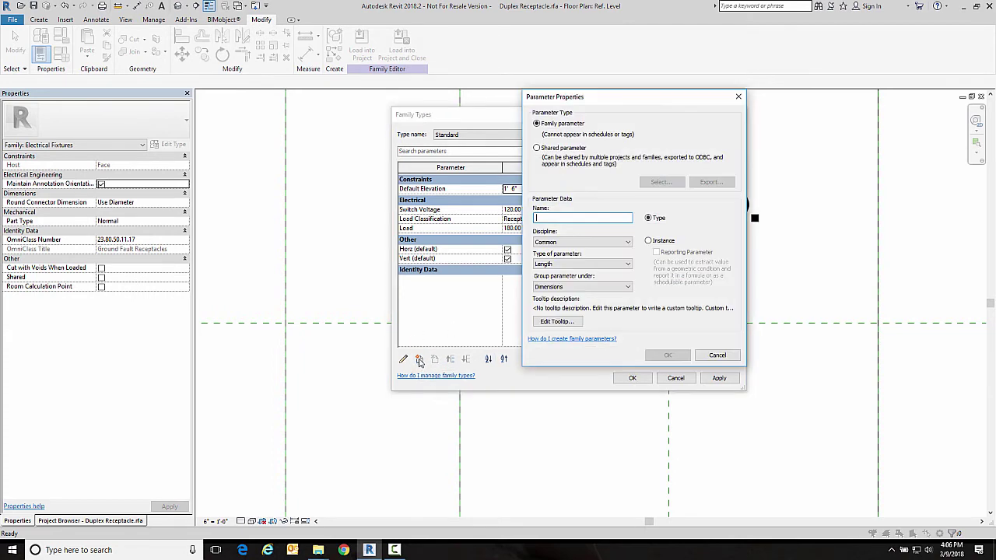
left_click(537, 148)
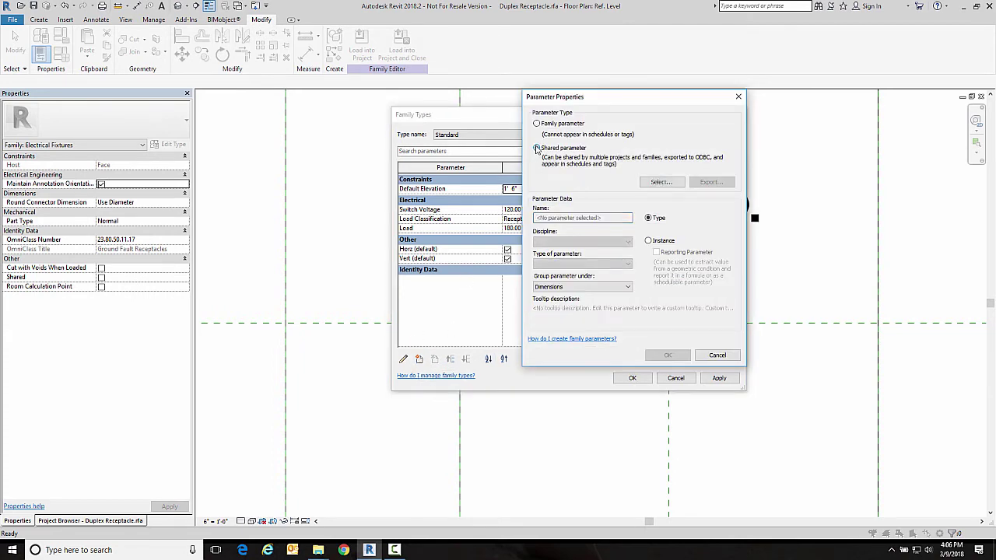
left_click(657, 182)
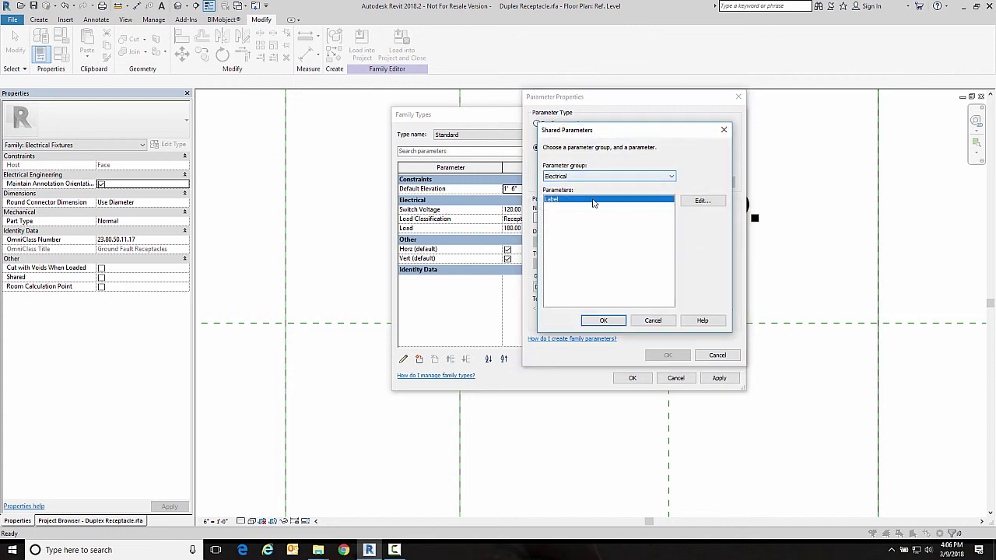
left_click(594, 320)
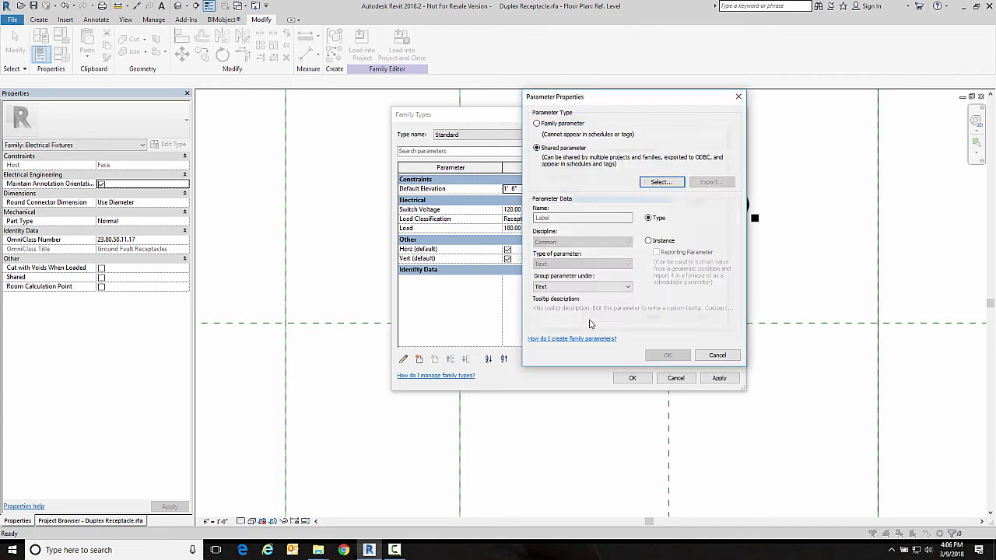
left_click(581, 286)
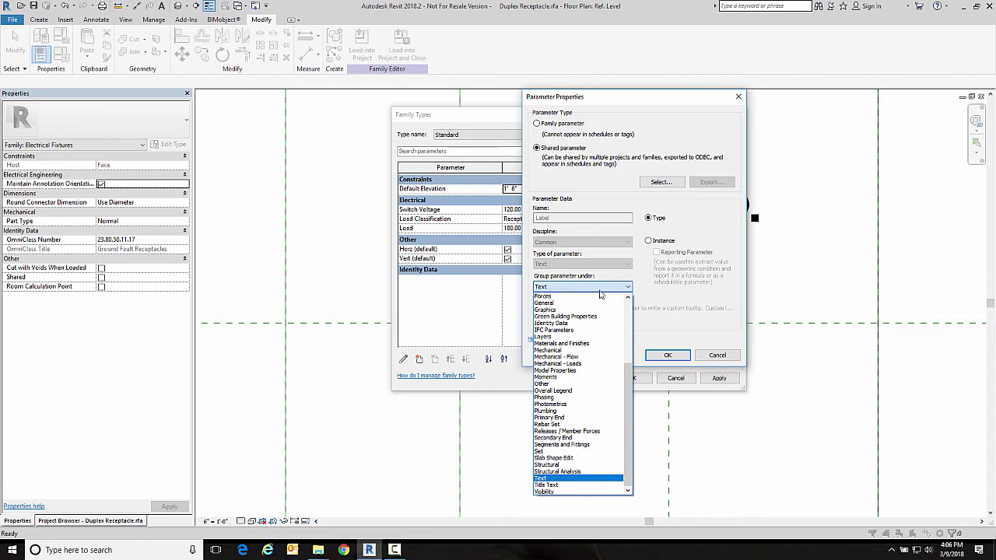
left_click(554, 383)
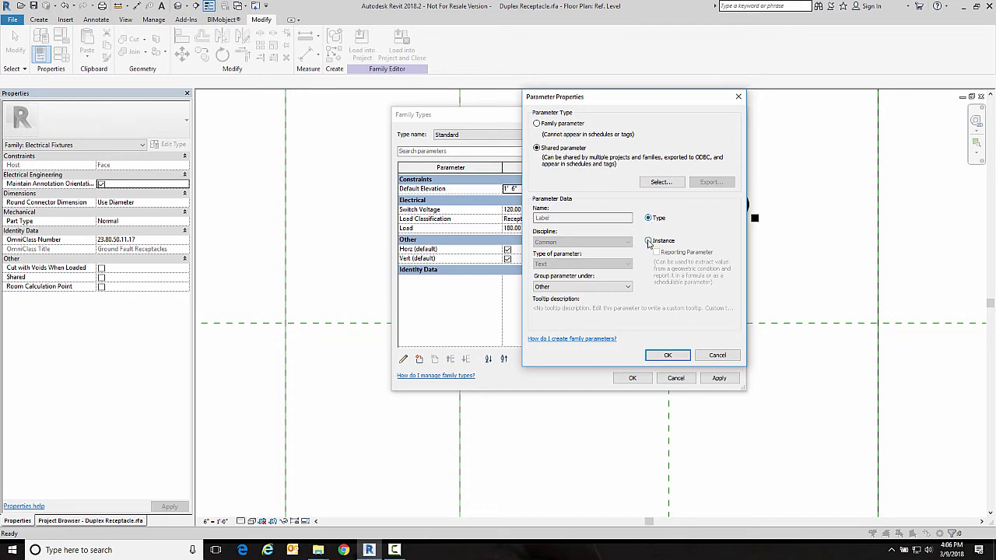
left_click(658, 354)
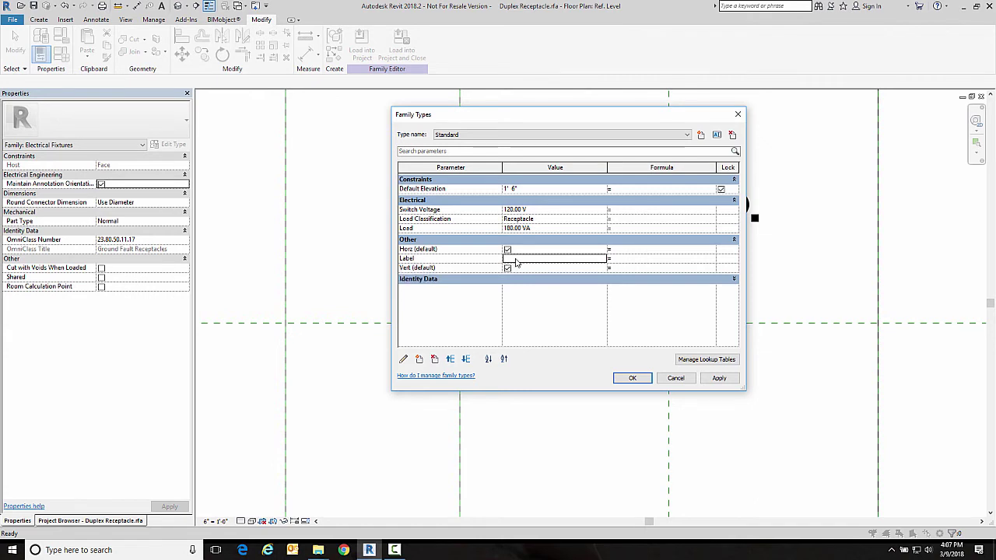
Step: Move Label up, then give the GFCI type Label 'GFCI' with Vert (default) off
left_click(449, 359)
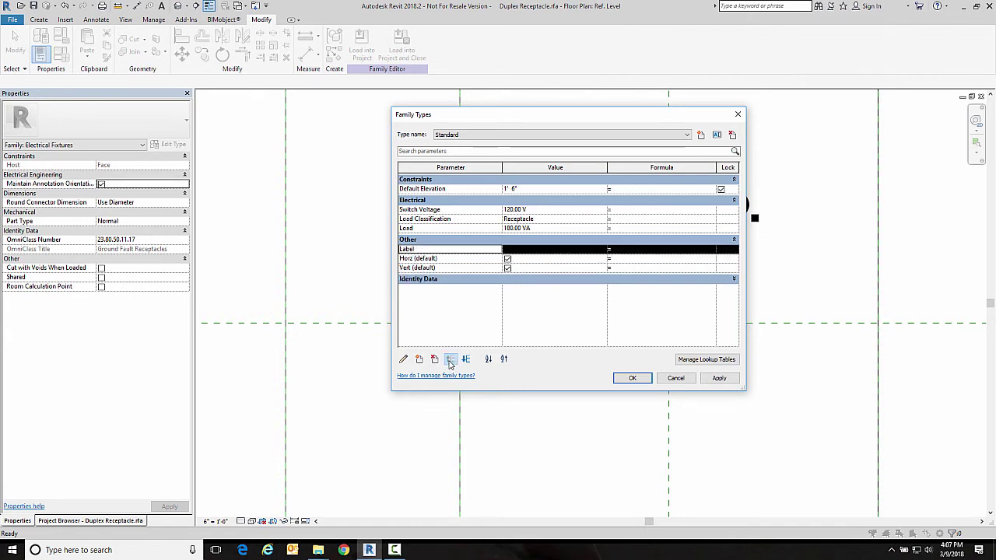
left_click(469, 136)
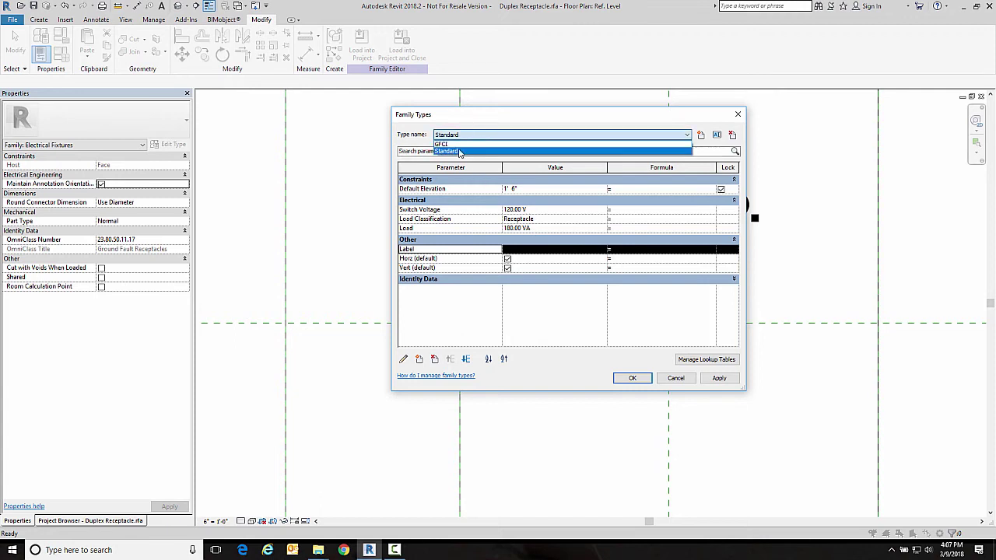
left_click(467, 140)
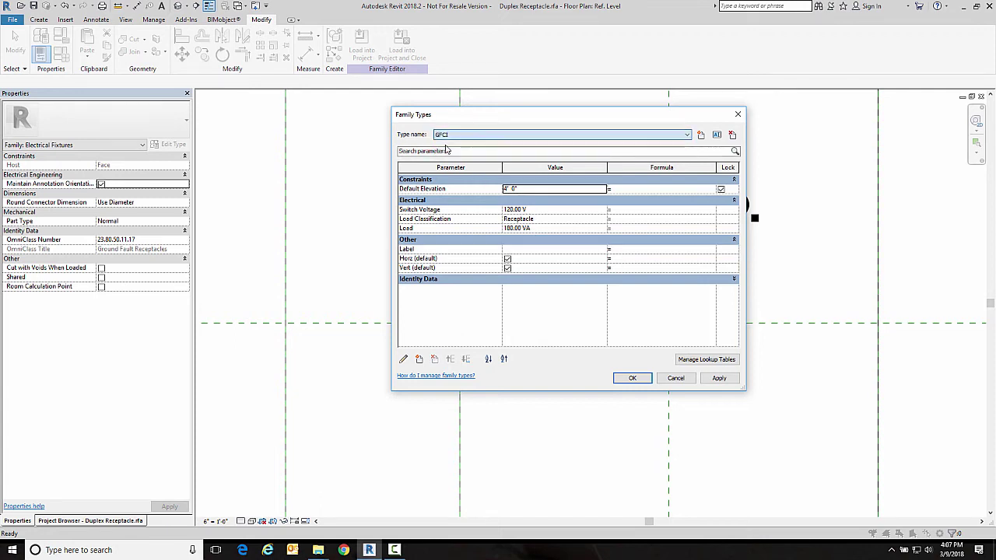
left_click(516, 249)
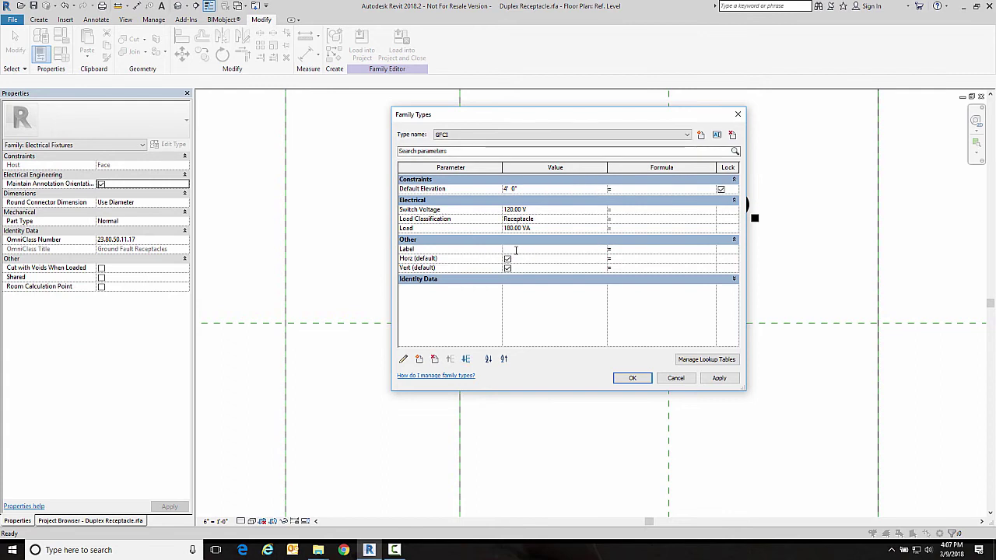
type("GFCI")
left_click(508, 269)
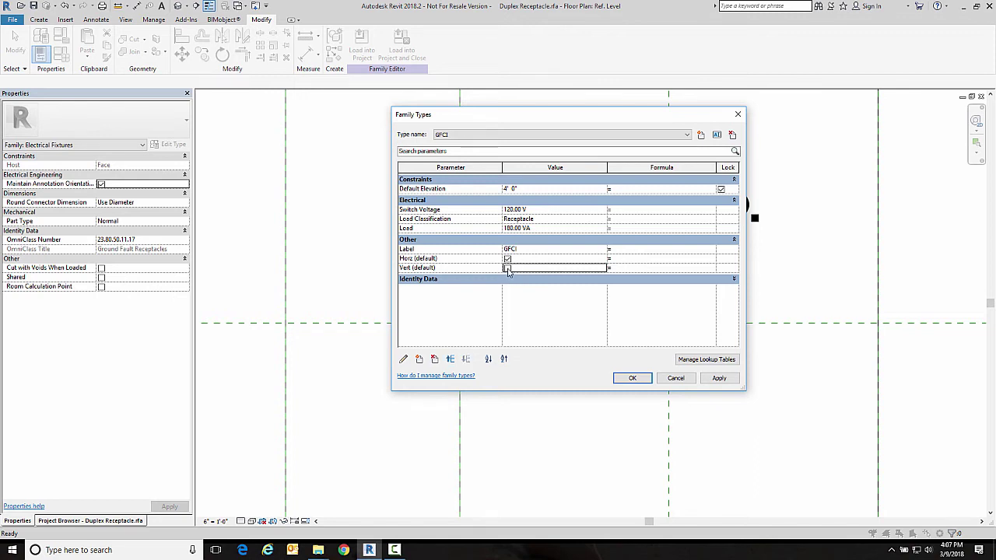
Step: Turn off Vert (default) for the Standard type and apply the changes
left_click(476, 134)
left_click(462, 155)
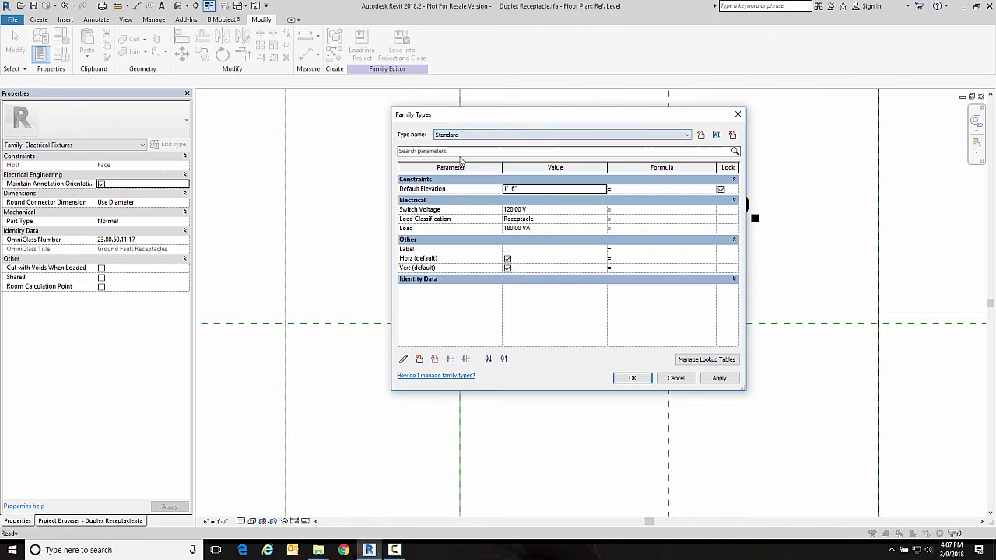
left_click(507, 268)
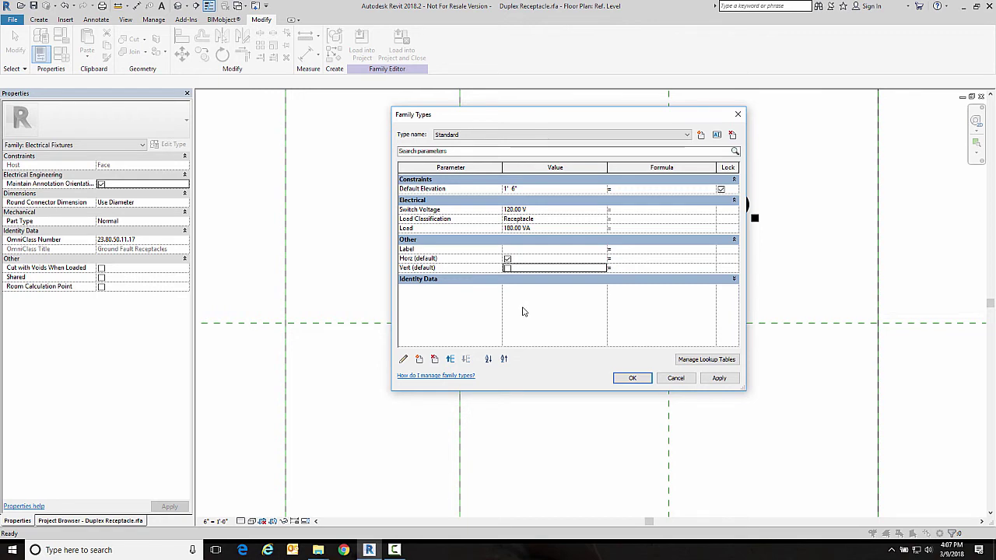
left_click(632, 378)
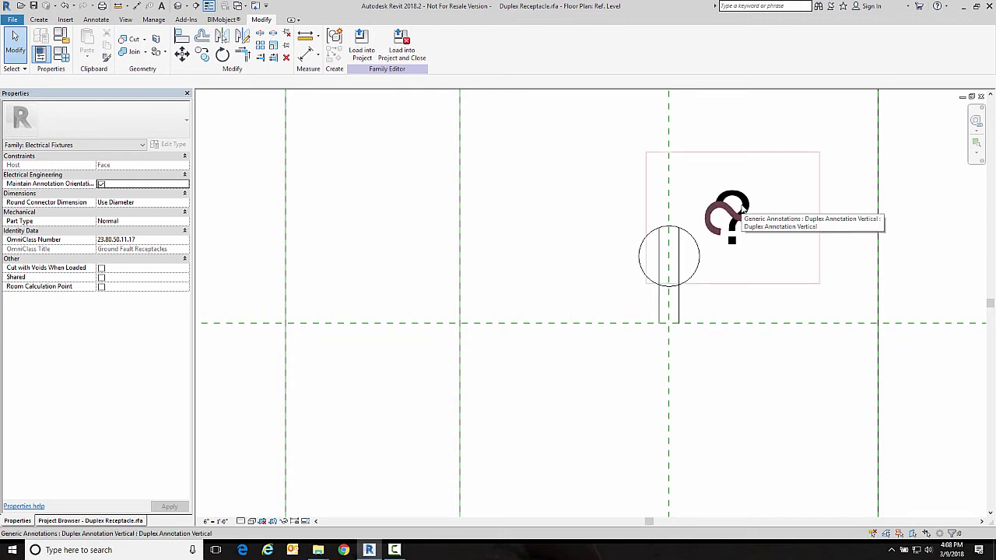
Step: Link the horizontal duplex annotation's Label to the family's Label parameter
key("Tab")
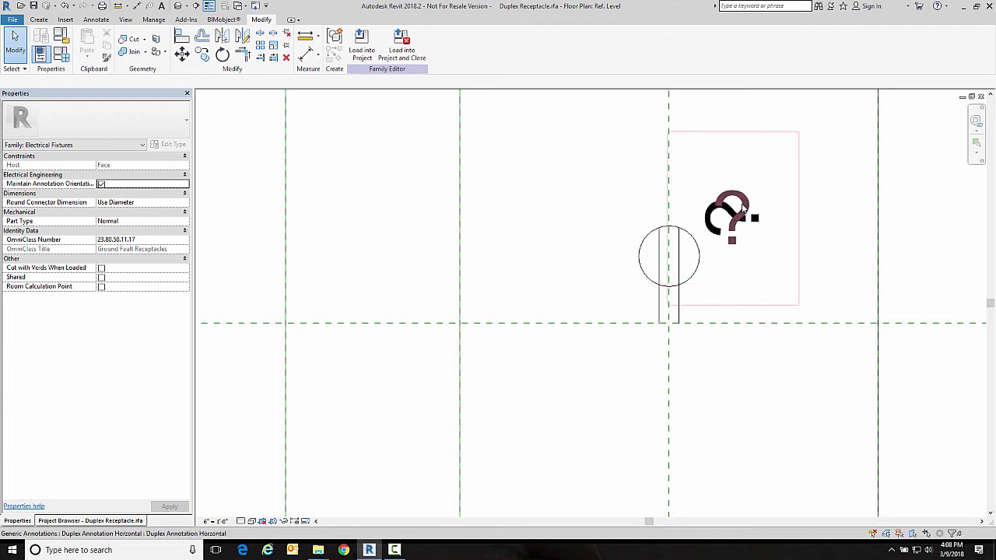
left_click(742, 205)
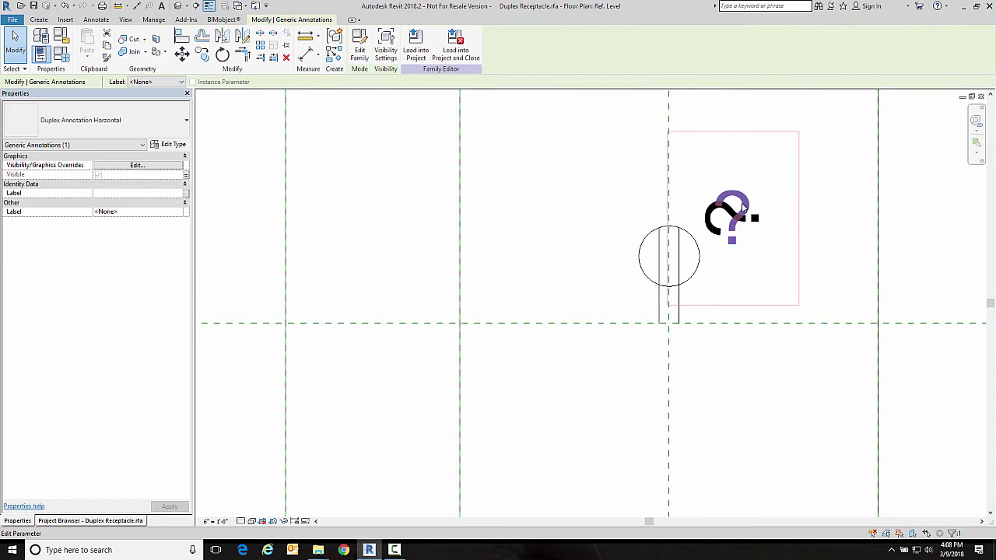
left_click(186, 194)
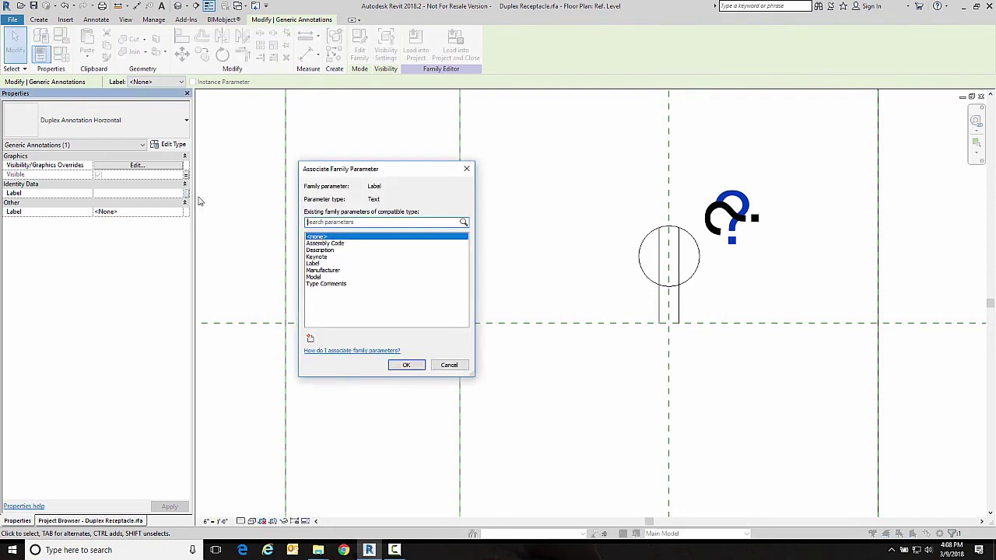
left_click(315, 264)
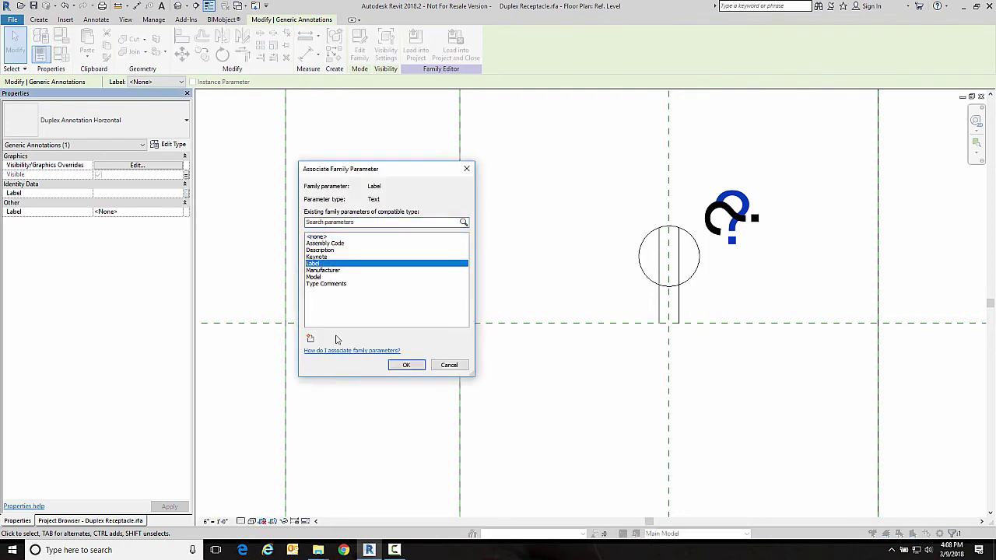
left_click(405, 365)
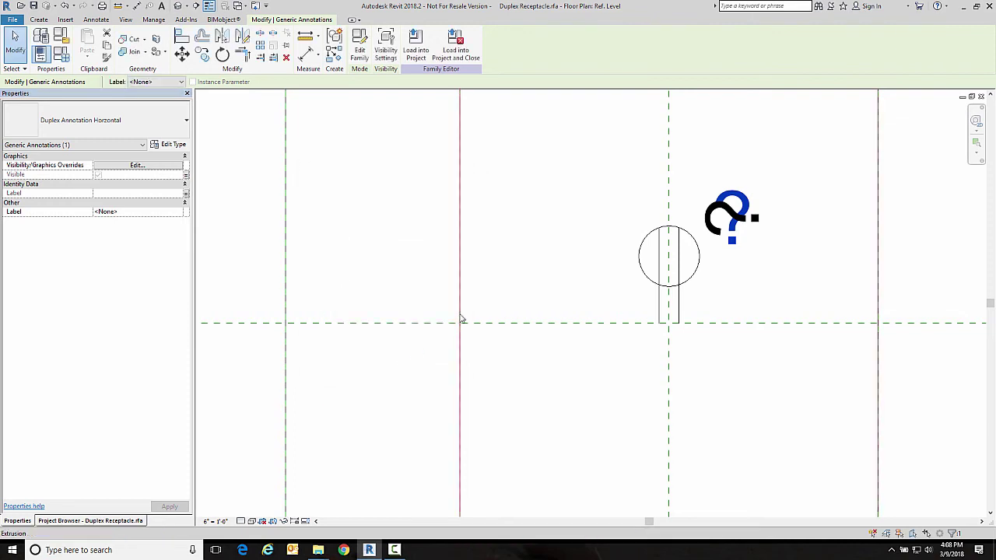
Step: Link the vertical duplex annotation's Label to the family's Label parameter as well
left_click(756, 221)
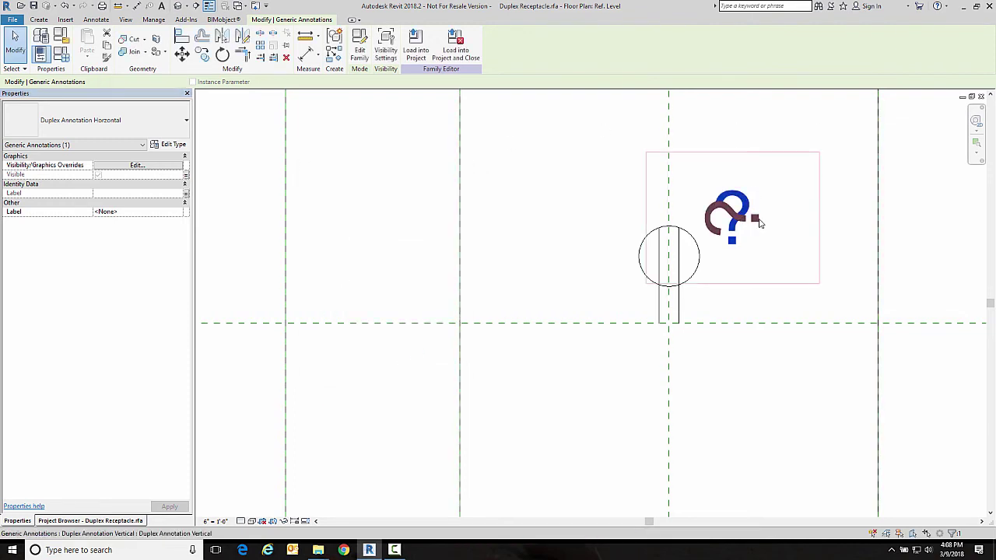
left_click(185, 195)
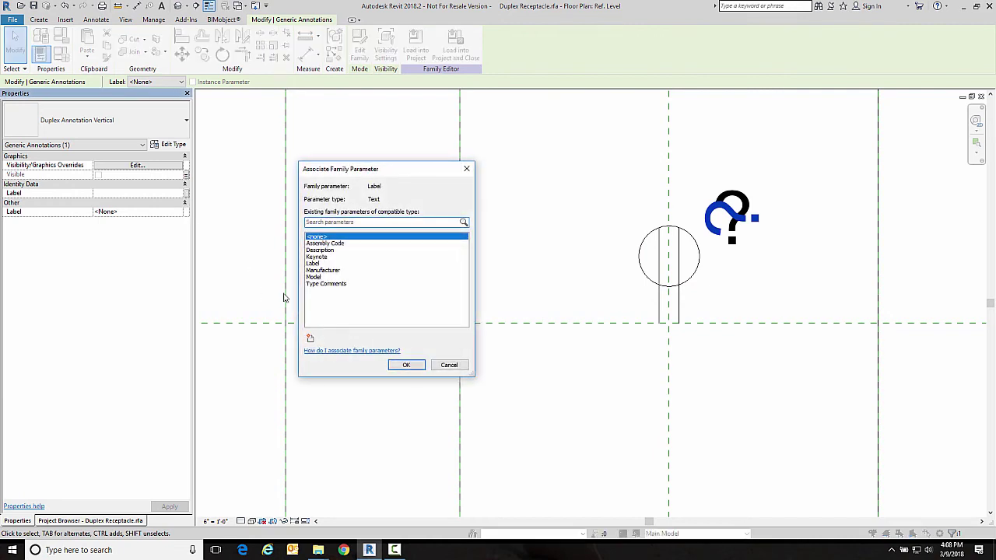
left_click(314, 264)
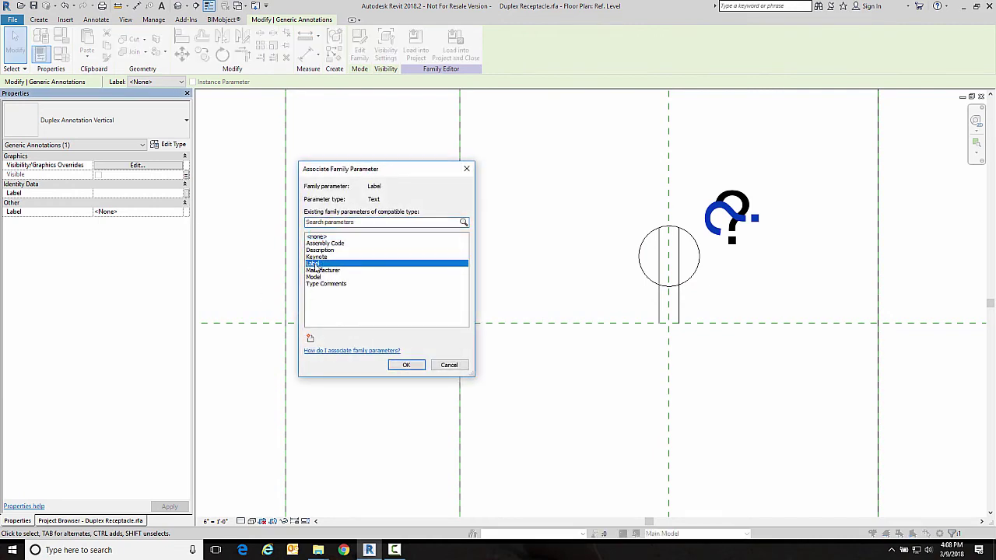
left_click(399, 365)
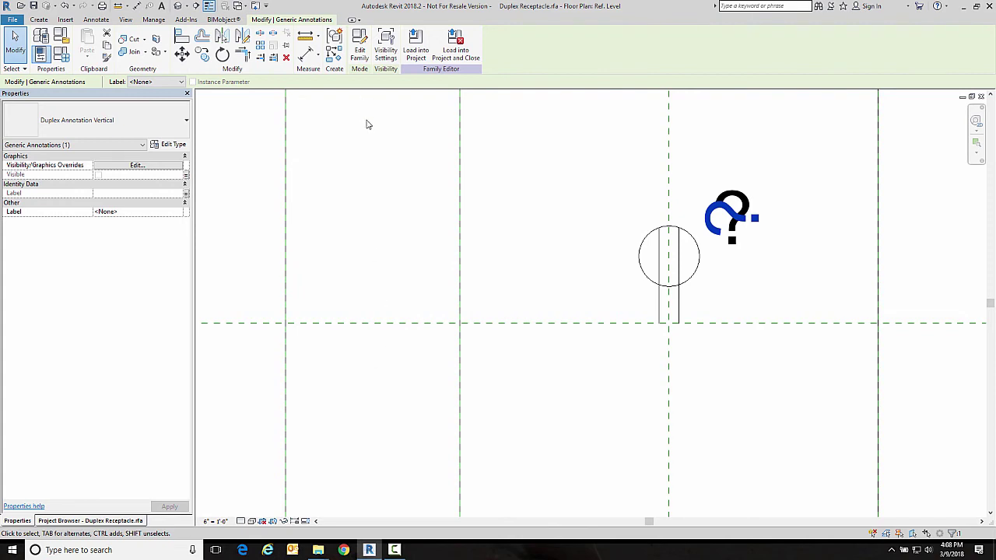
Step: Reload the receptacle family into Project1, overwriting its parameter values, and enable the left receptacle's Horz GFCI label
left_click(415, 47)
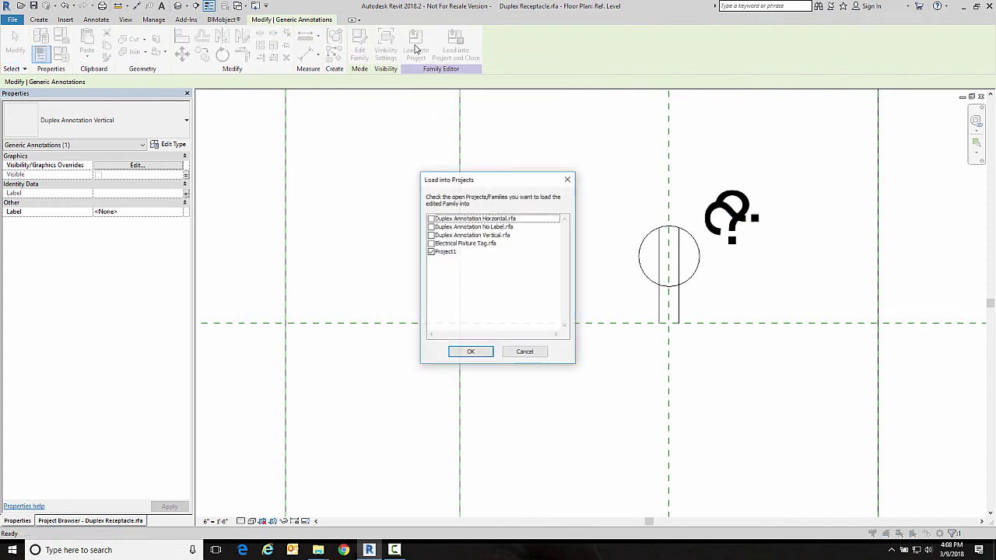
left_click(459, 350)
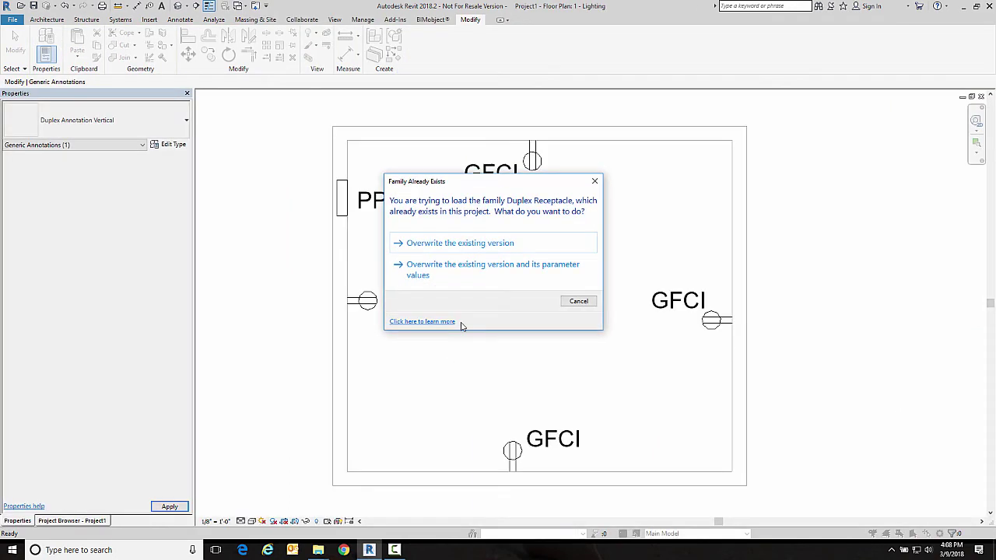
left_click(451, 264)
key("Escape")
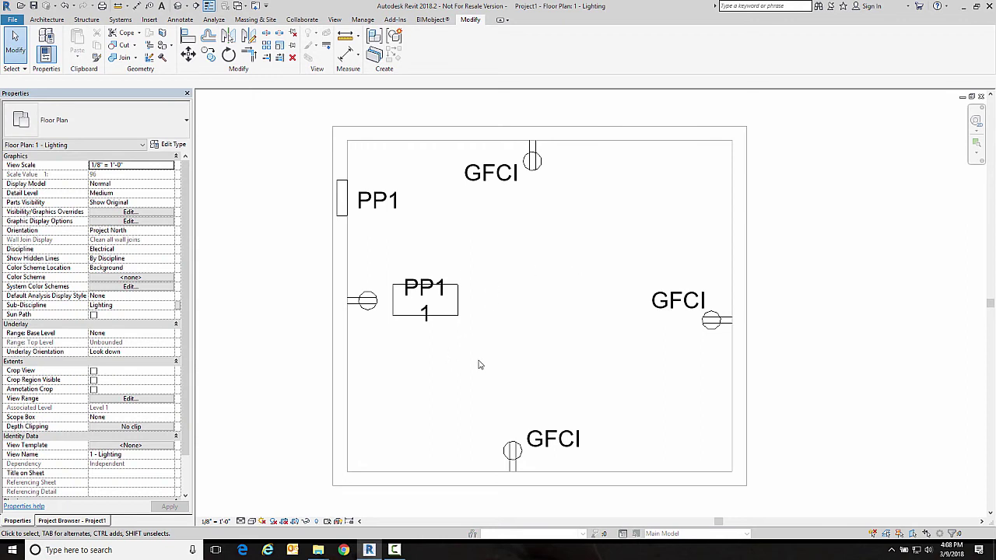
left_click(364, 313)
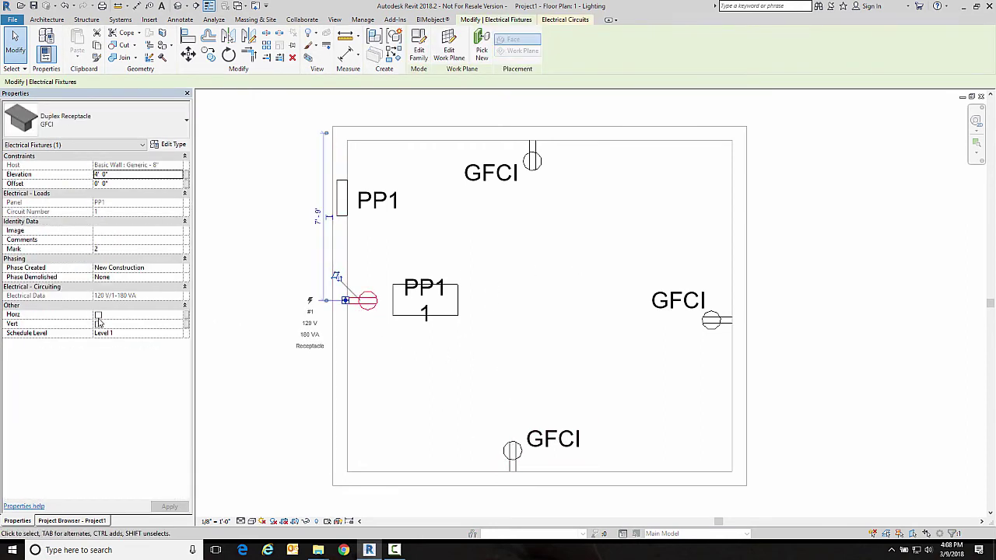
left_click(98, 315)
Step: Briefly enable Vert, then clear both Horz and Vert GFCI labels on the left receptacle and deselect it
left_click(97, 325)
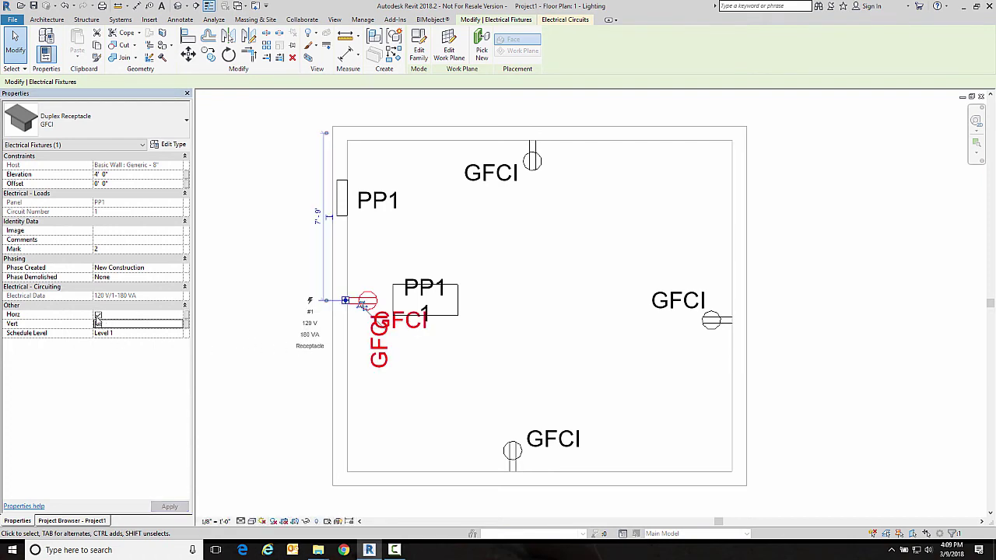
left_click(98, 315)
left_click(98, 324)
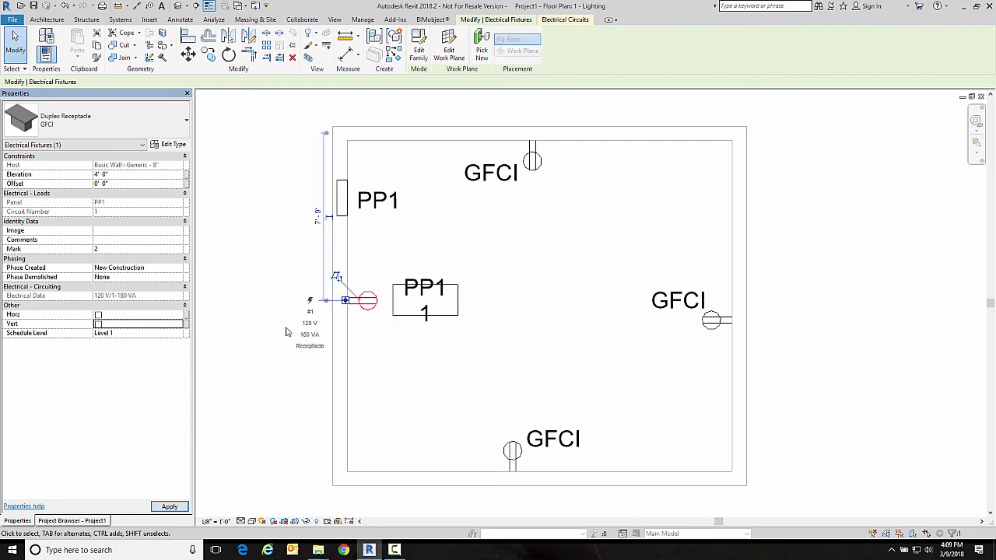
left_click(259, 344)
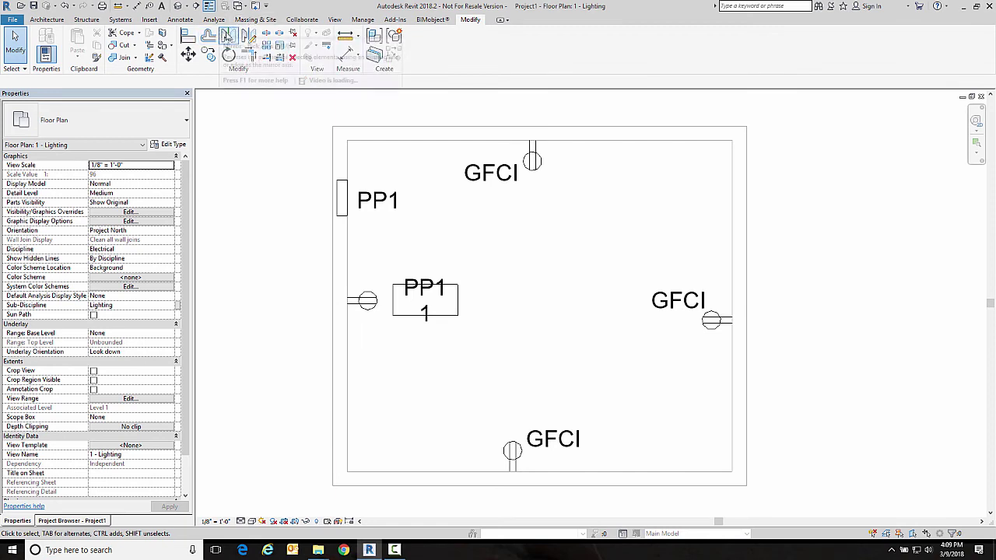
left_click(363, 21)
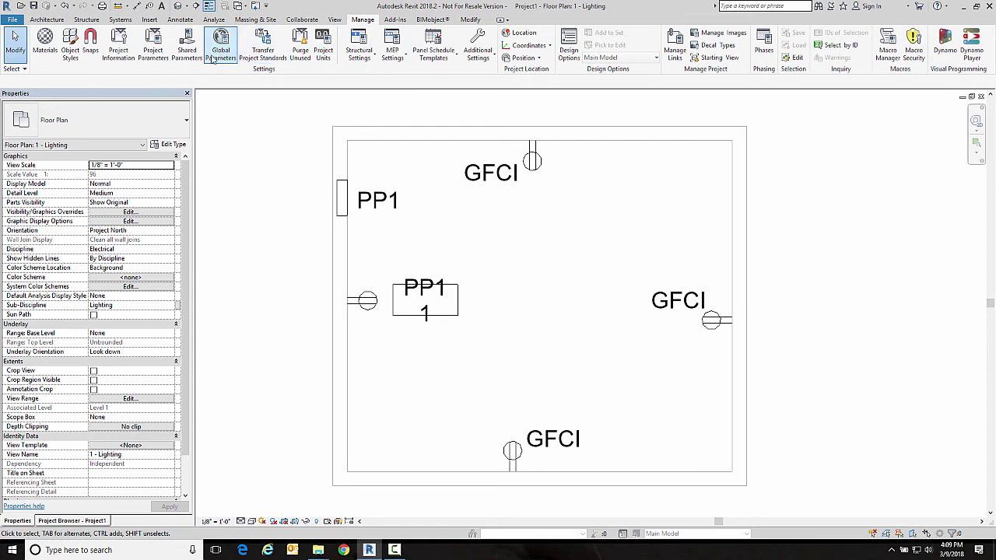
left_click(154, 53)
left_click(546, 226)
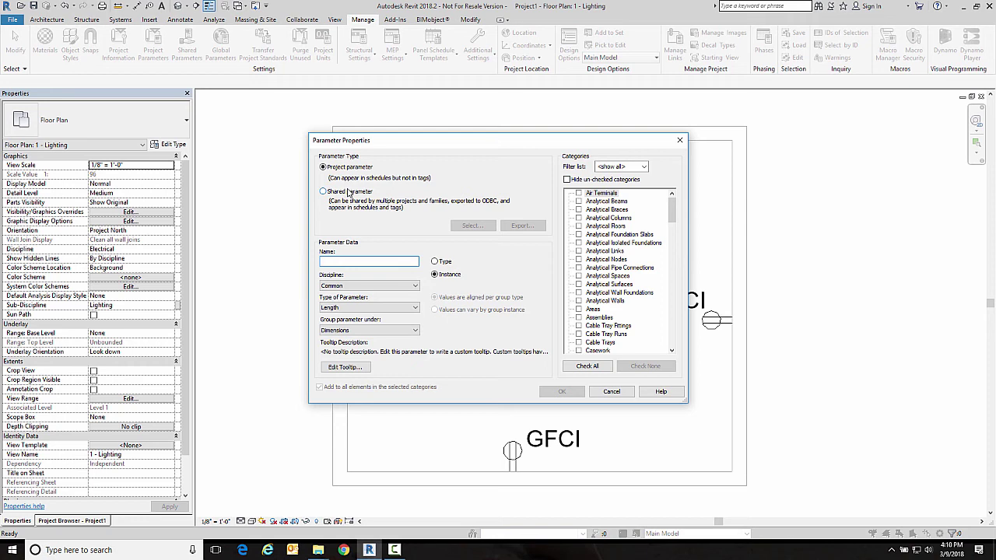
left_click(612, 393)
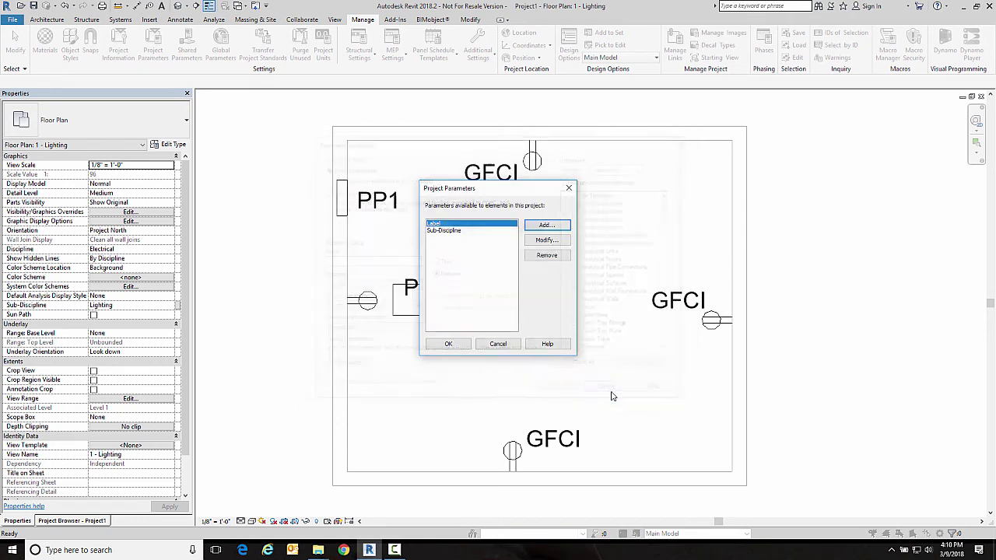
left_click(497, 343)
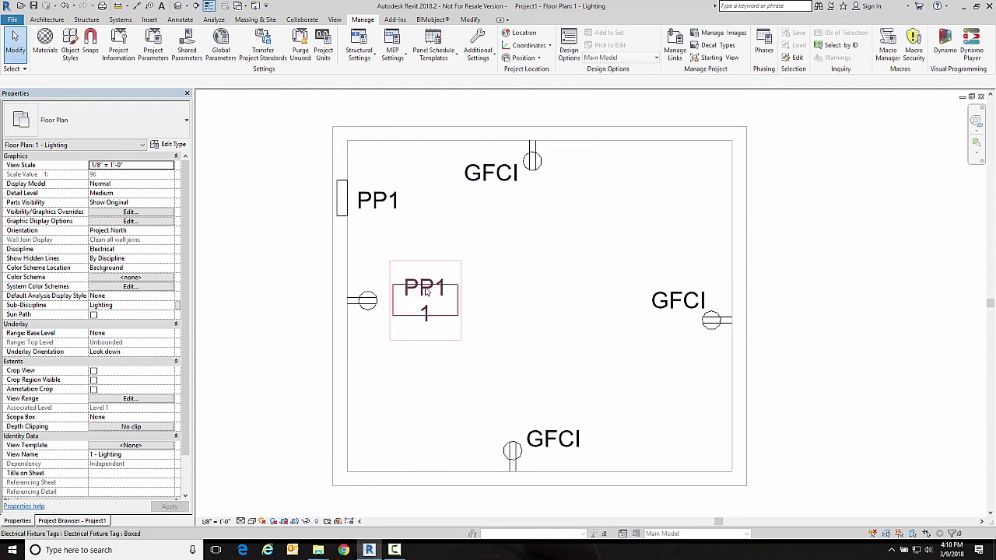
Step: Open the PP1 tag's family, select its Panel and Load Name label, and open Edit Label
left_click(425, 293)
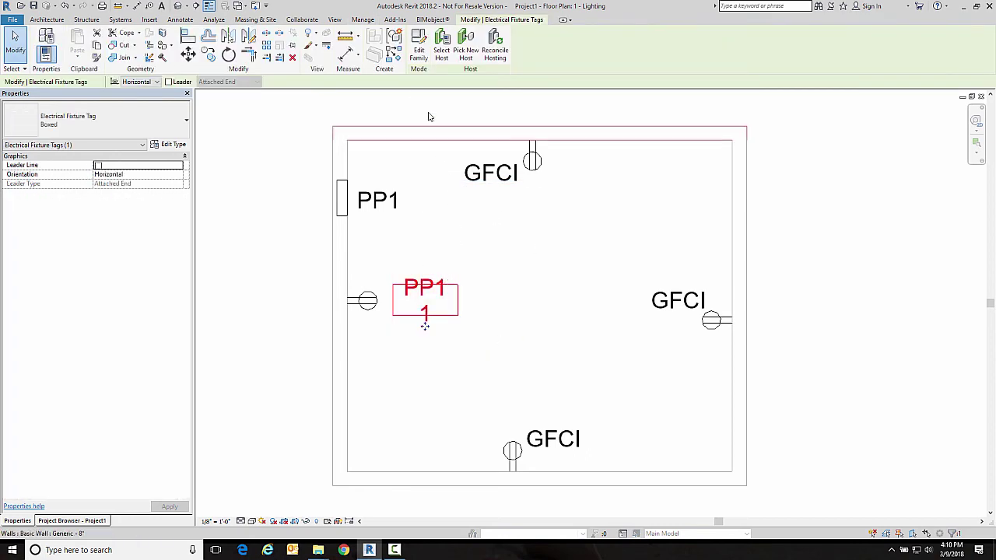
left_click(417, 45)
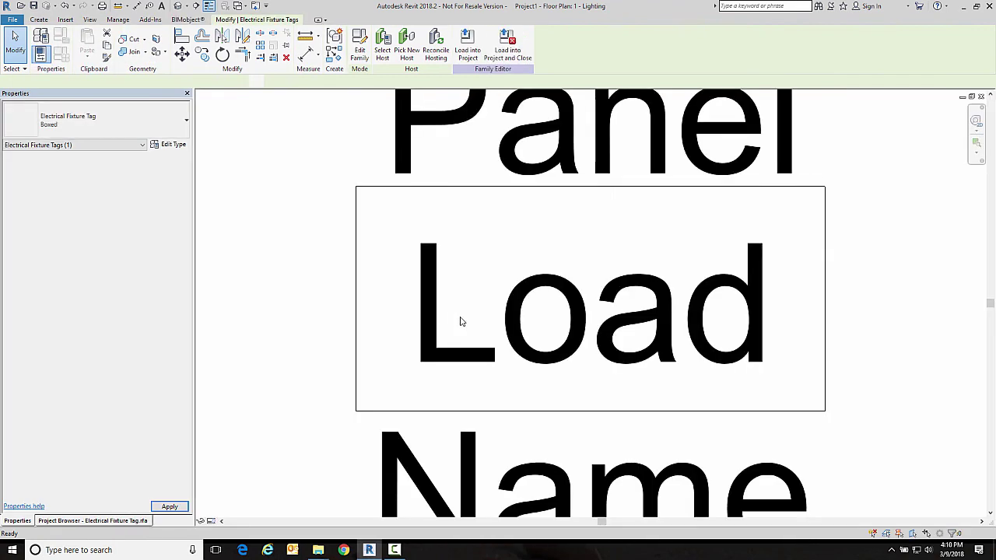
scroll(510, 234, "down", 3)
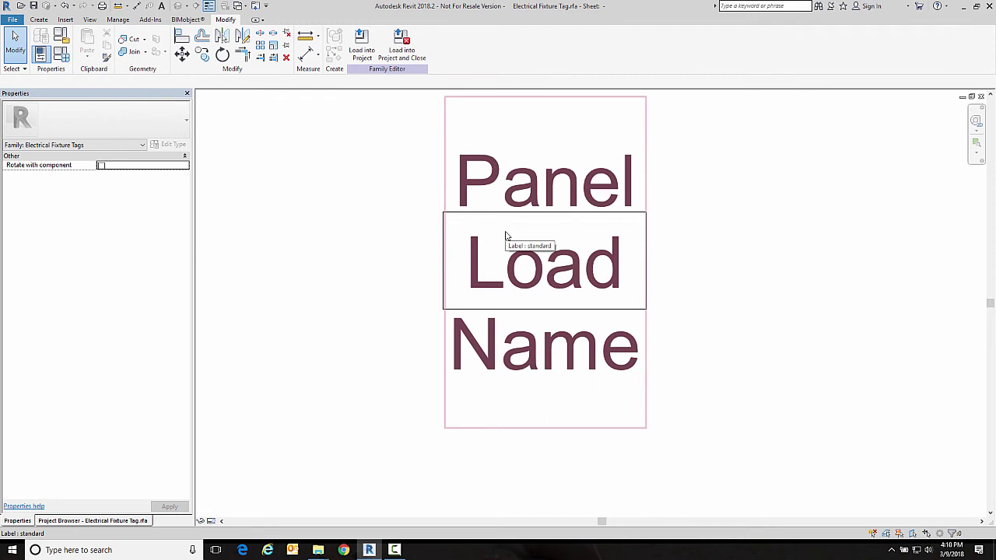
left_click(493, 196)
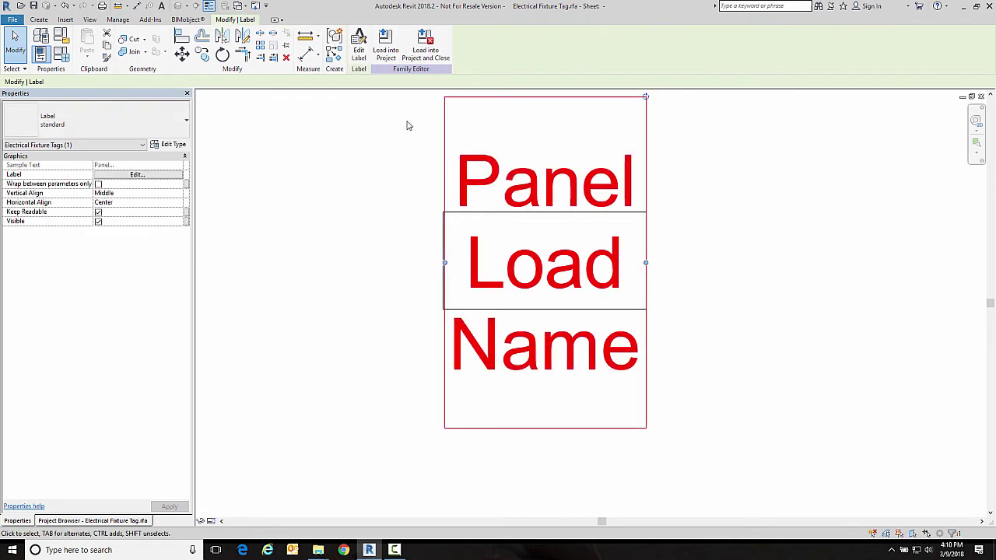
left_click(359, 49)
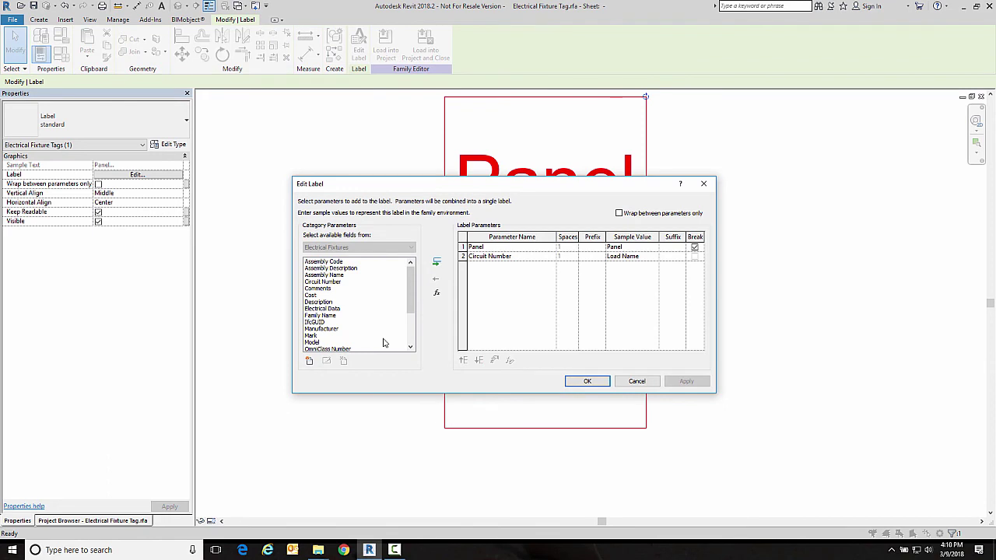
mouse_move(411, 282)
left_mouse_down()
mouse_move(411, 301)
mouse_move(411, 277)
left_mouse_up()
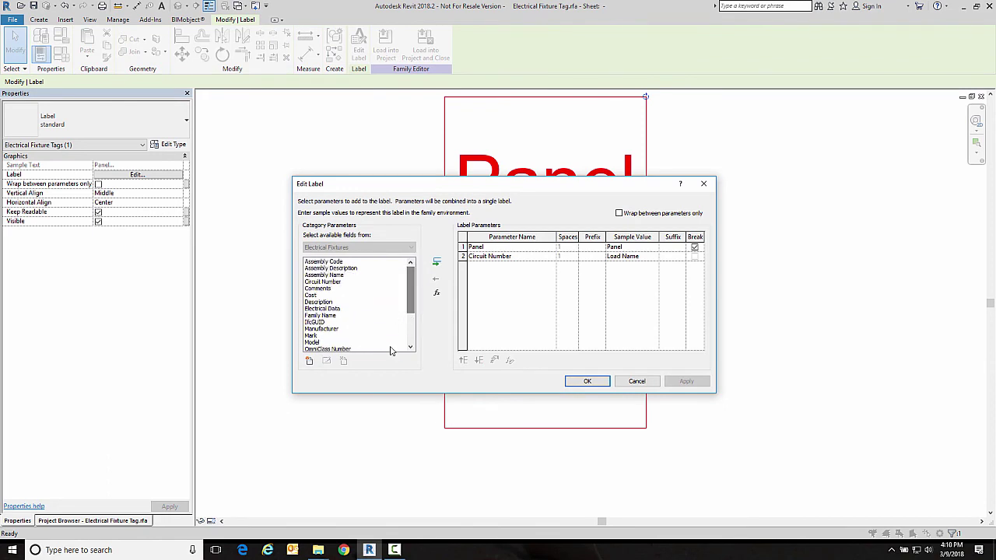
Step: Add the shared Electrical parameter Label to the label's available Category Parameters
left_click(309, 363)
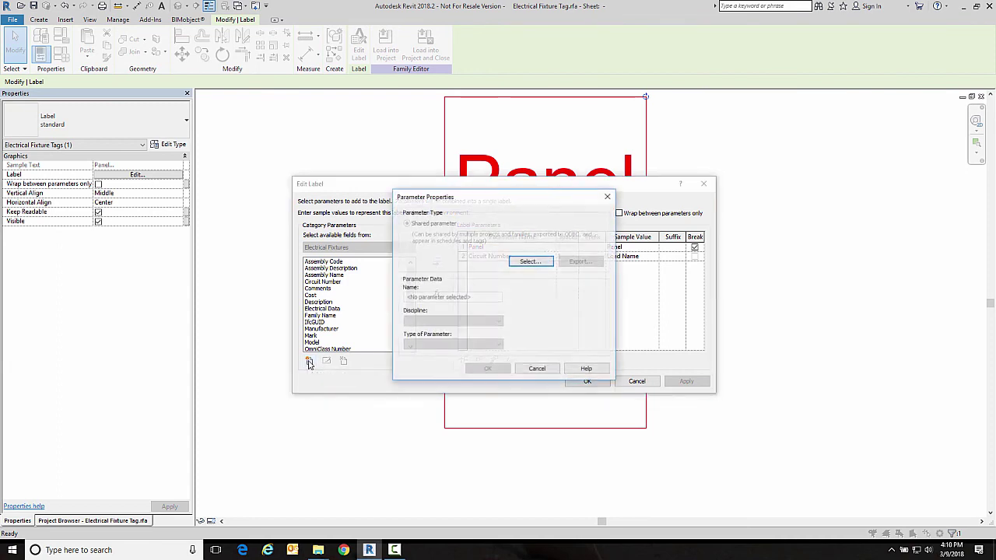
left_click(530, 262)
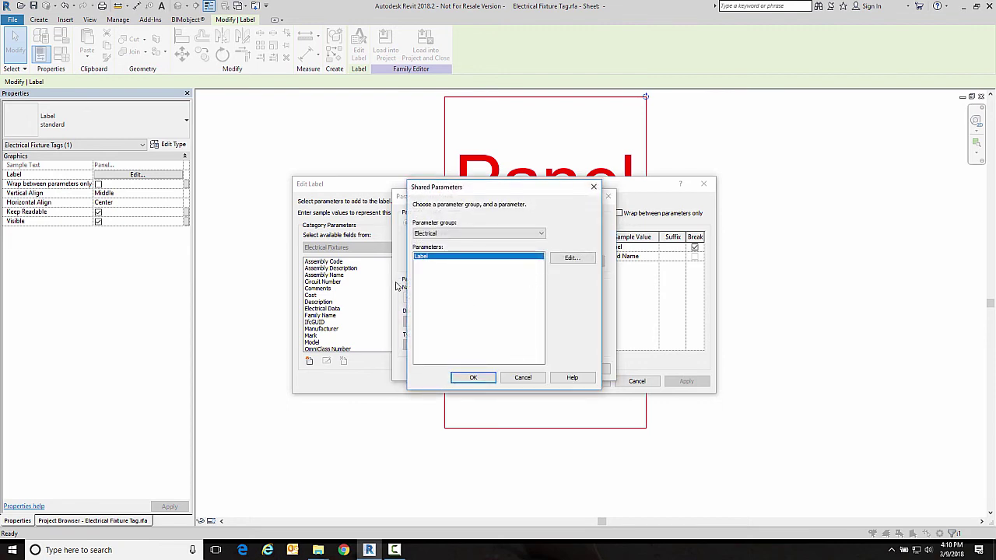
left_click(473, 378)
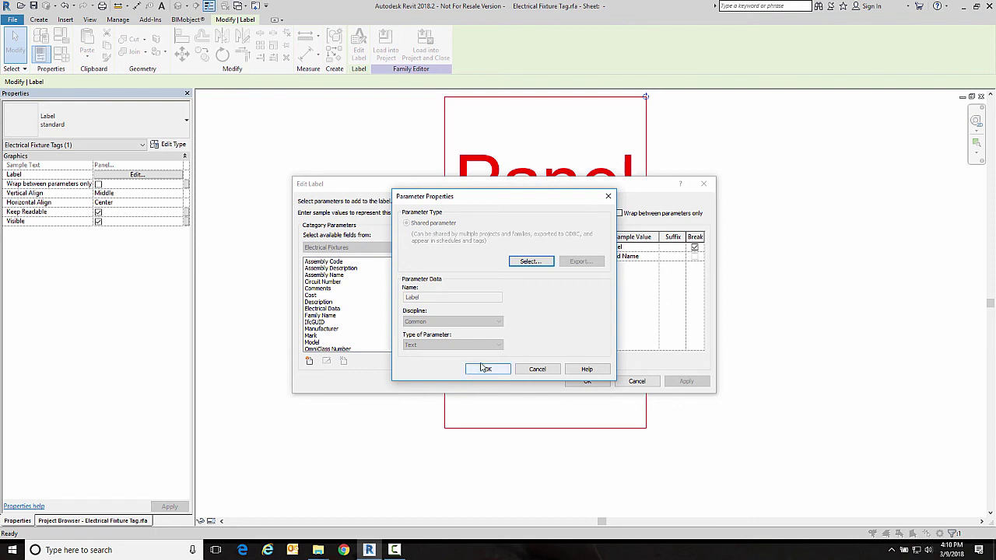
left_click(485, 370)
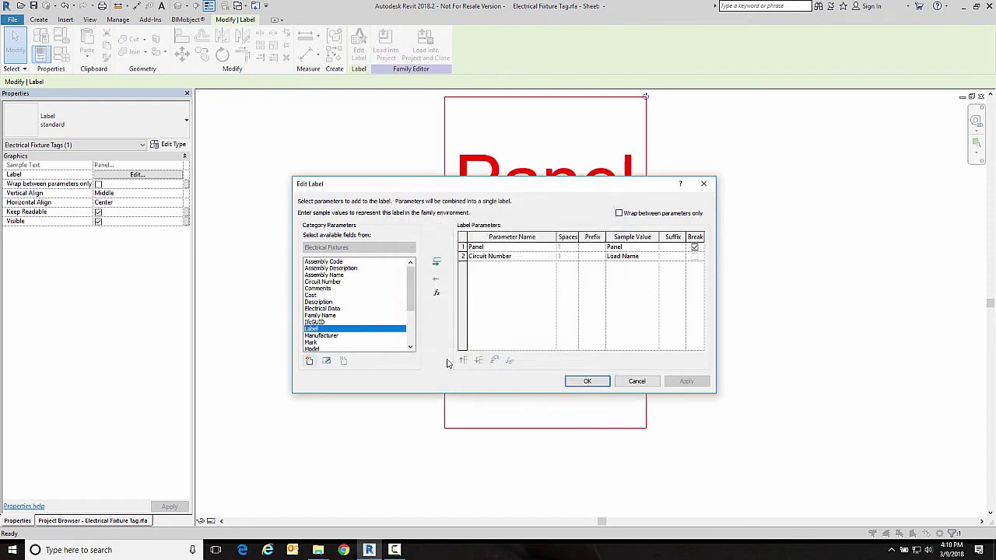
Step: Add Label to the tag's label parameters and move it to the top of the list
left_click(437, 262)
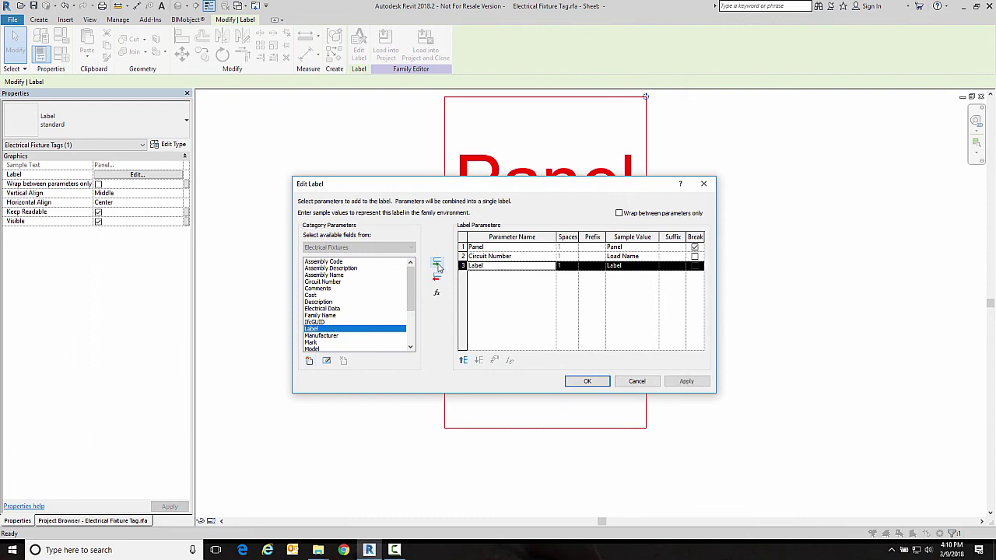
left_click(463, 361)
left_click(463, 361)
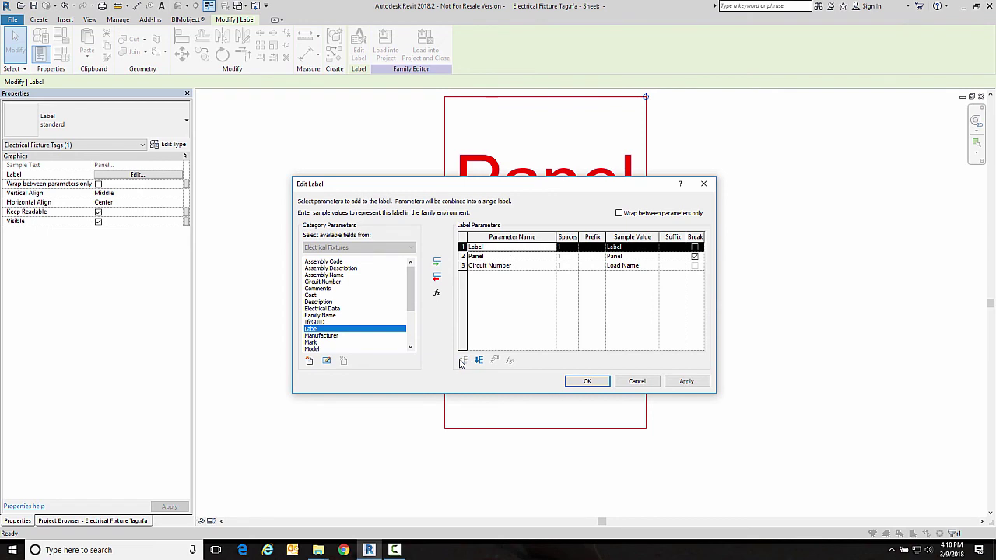
Step: Set sample values GFCI, PP1 and 22, and break the GFCI row onto its own line
left_click(627, 247)
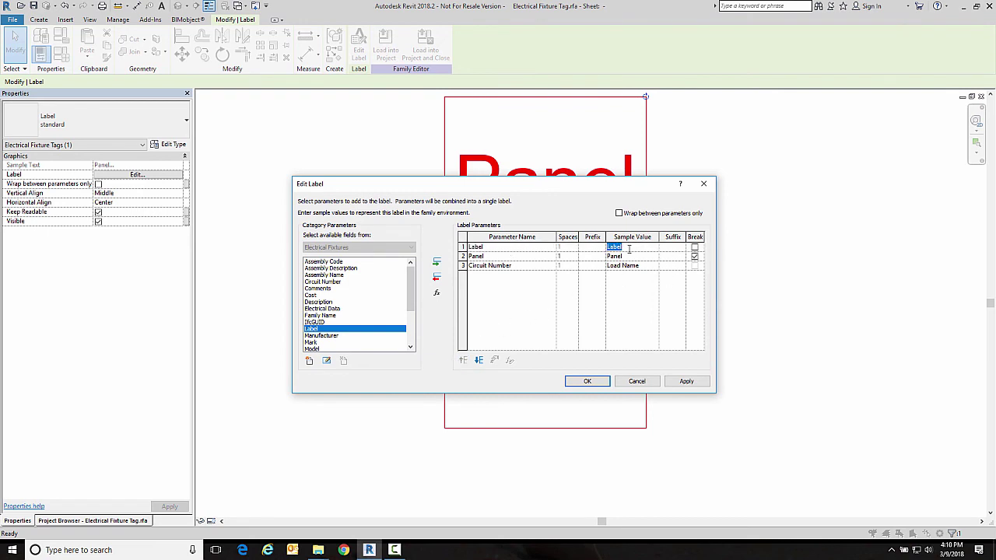
key("Delete")
left_click(627, 255)
type("PP1")
left_click(645, 268)
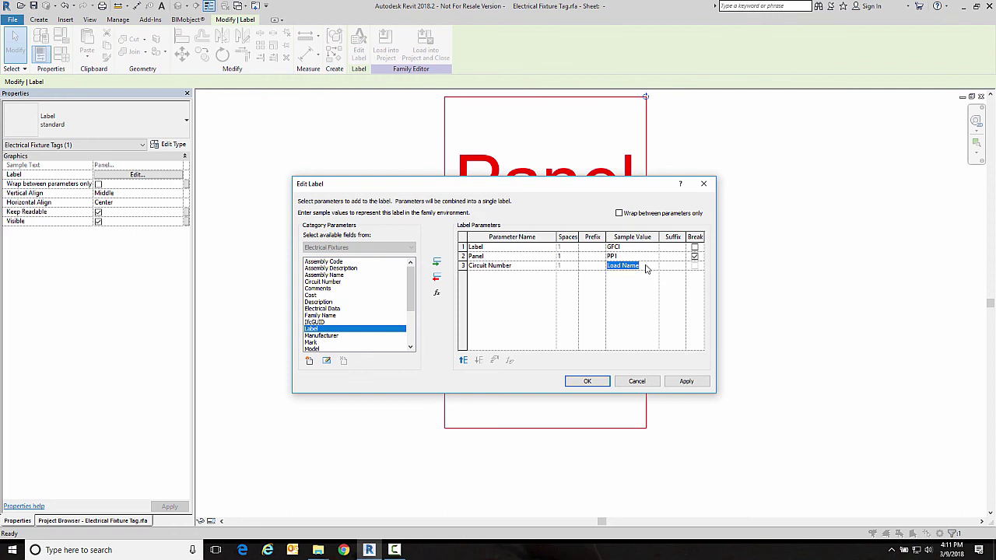
type("22")
left_click(694, 247)
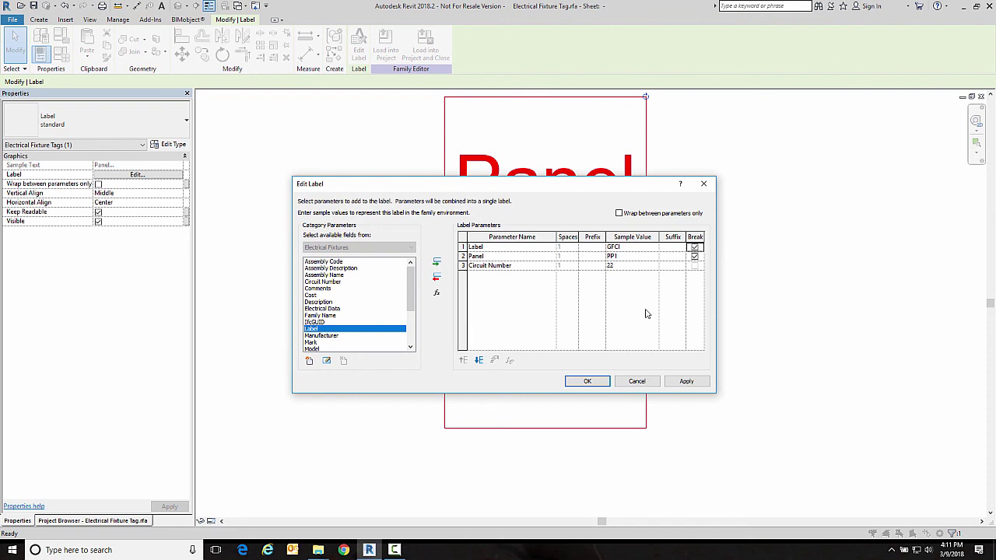
Step: Apply the label edits, then stretch the tag box's top above GFCI and bottom below 22
left_click(586, 381)
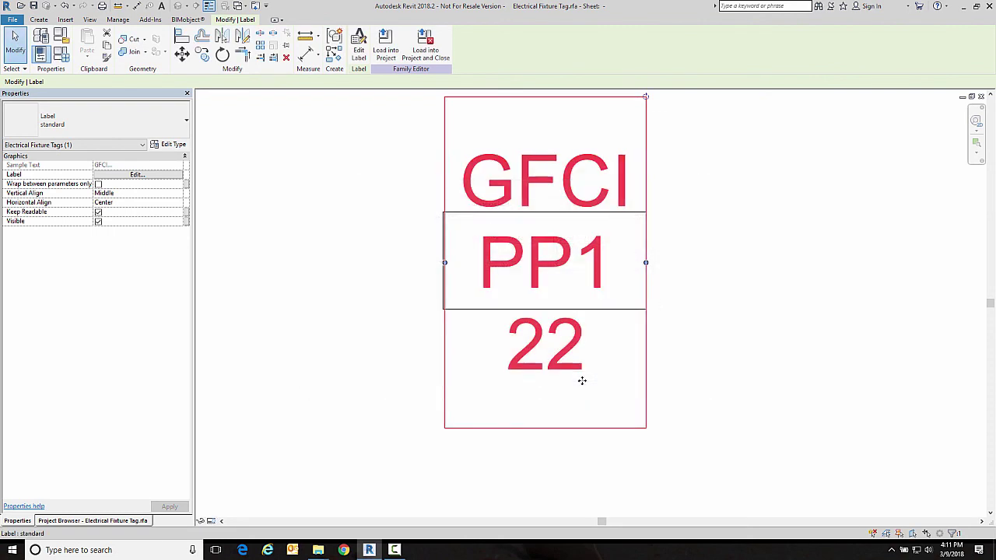
left_click(725, 273)
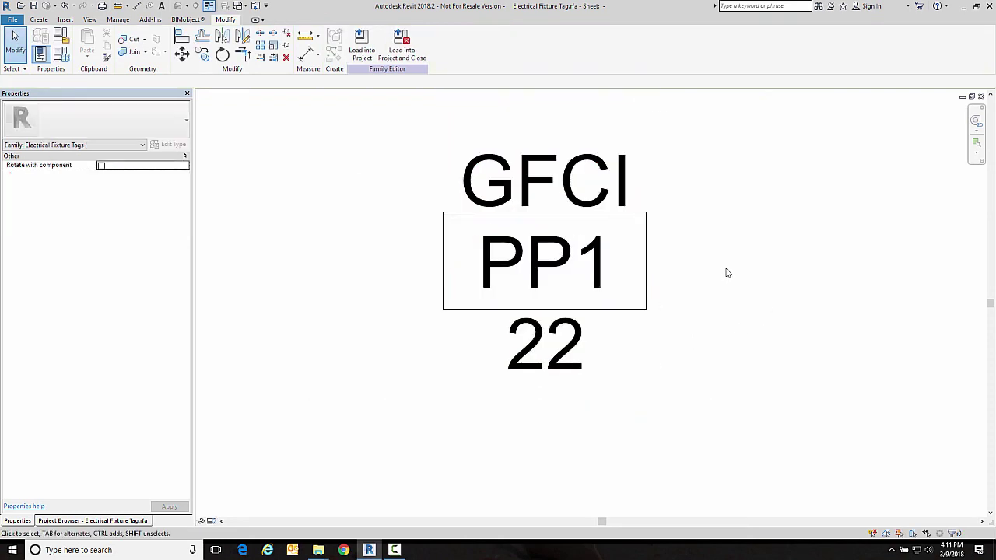
left_click(619, 212)
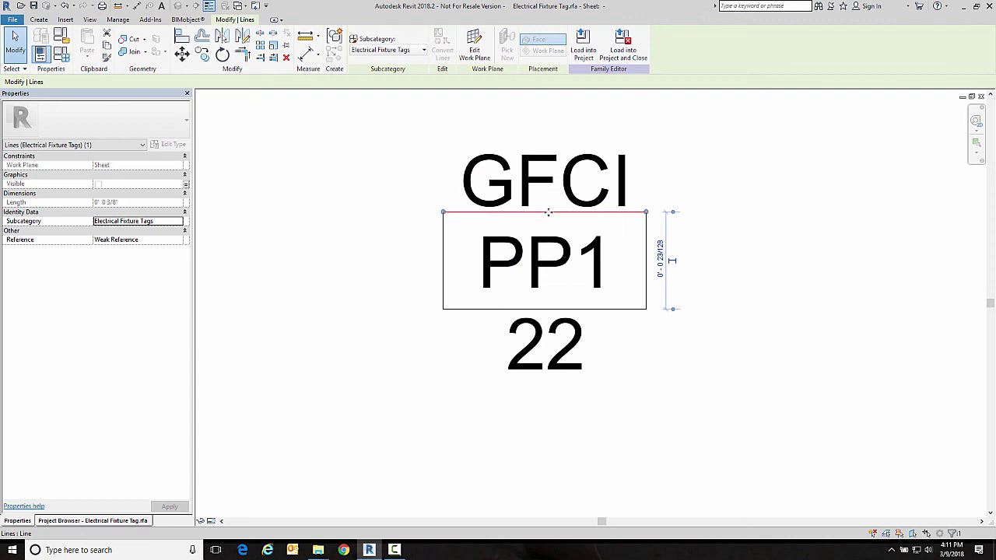
left_click_drag(540, 211, 540, 142)
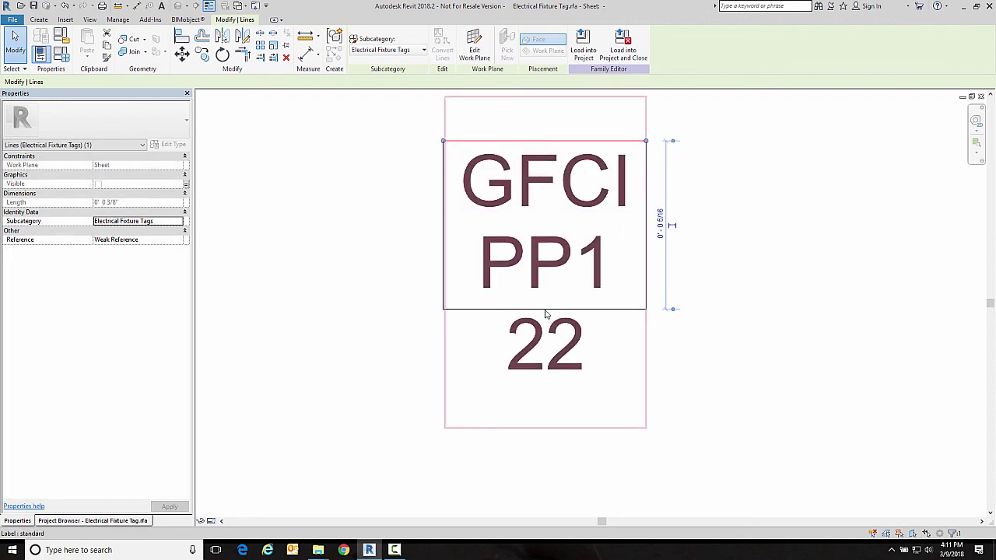
left_click(544, 310)
left_click_drag(544, 313, 540, 382)
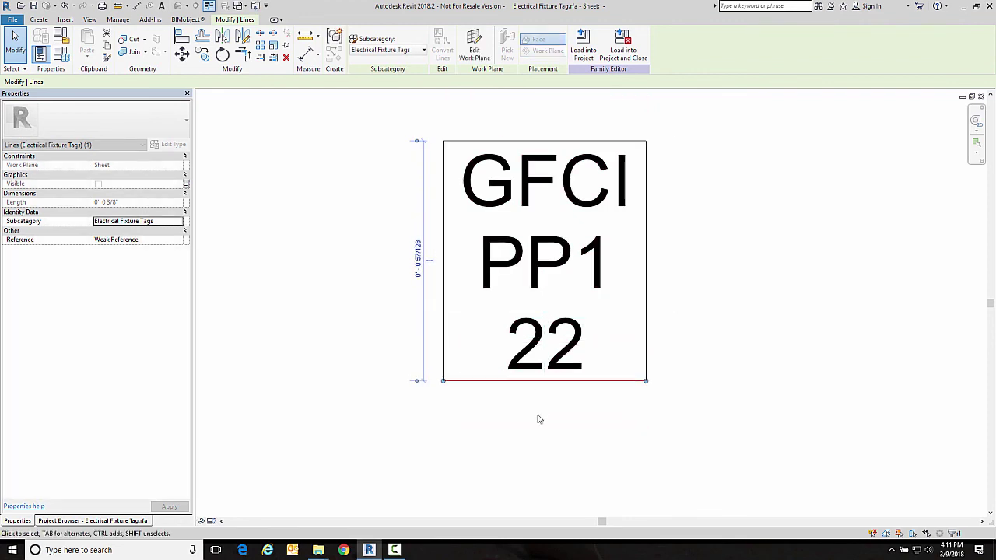
left_click(531, 427)
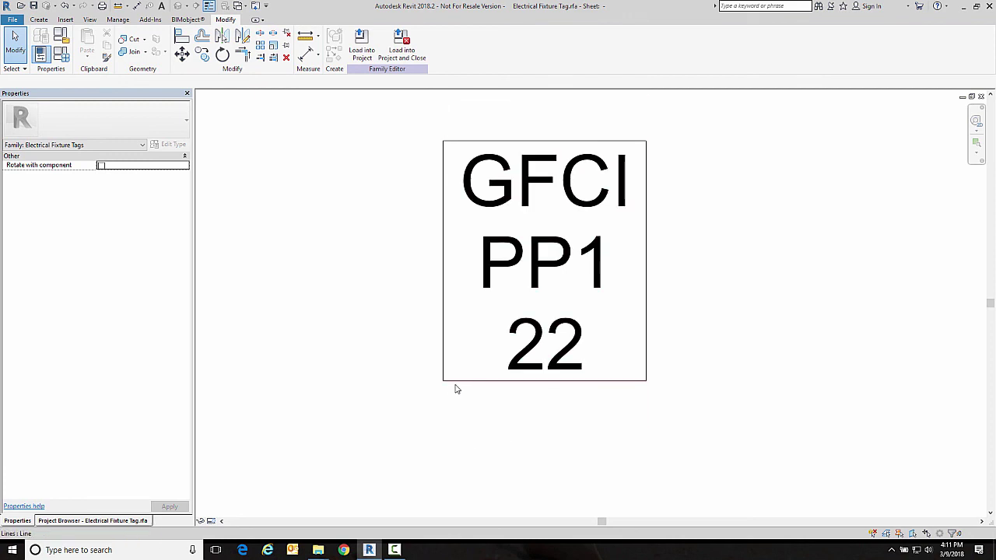
Step: Load the tag family into Project1, overwriting the old version, and select the plan tag
left_click(359, 52)
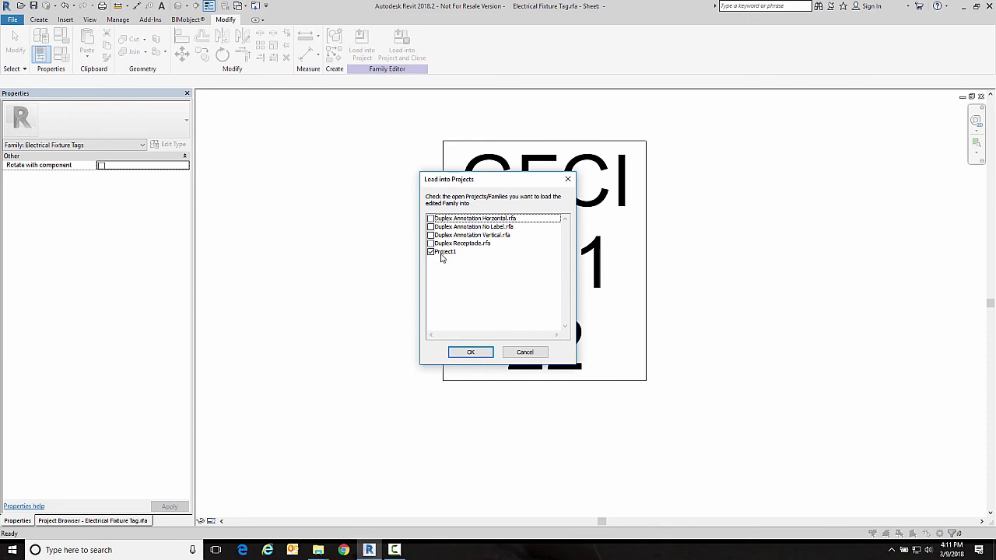
left_click(470, 351)
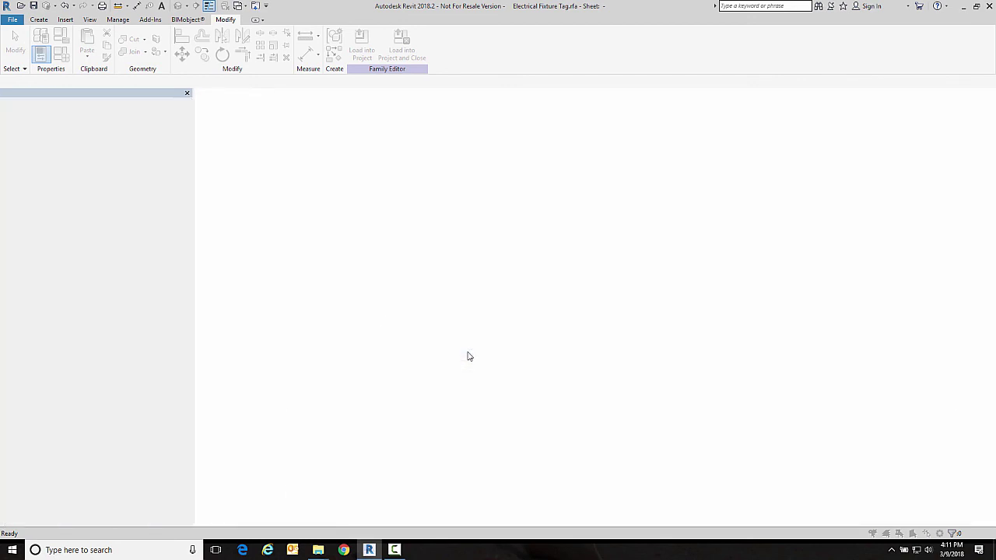
left_click(465, 276)
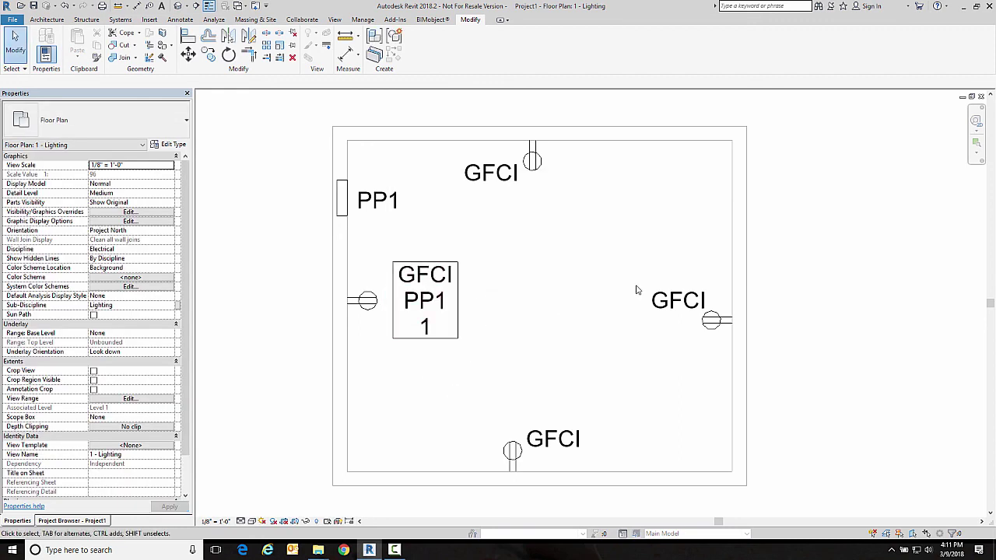
left_click(418, 289)
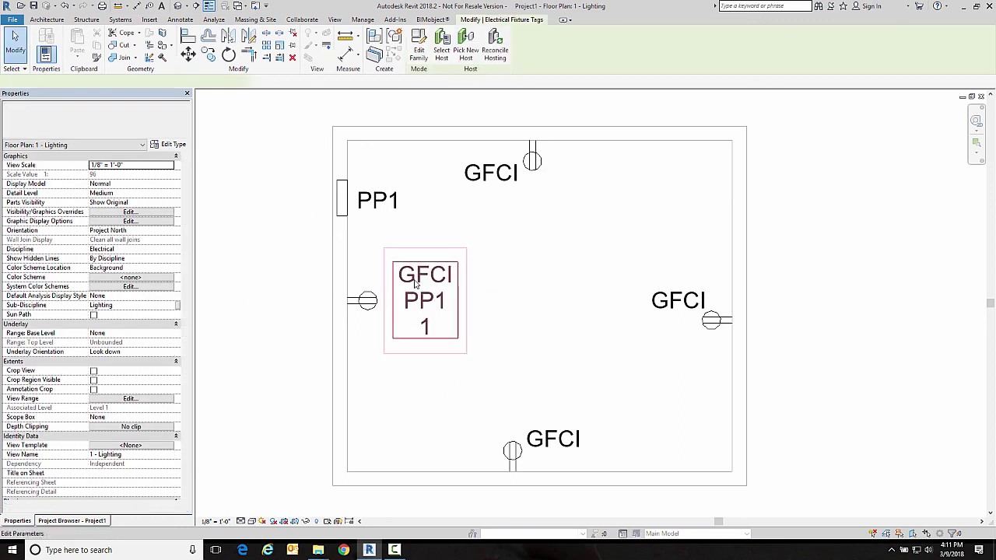
Step: Switch the tag to the unboxed Standard type and move it away from the receptacle
left_click(138, 121)
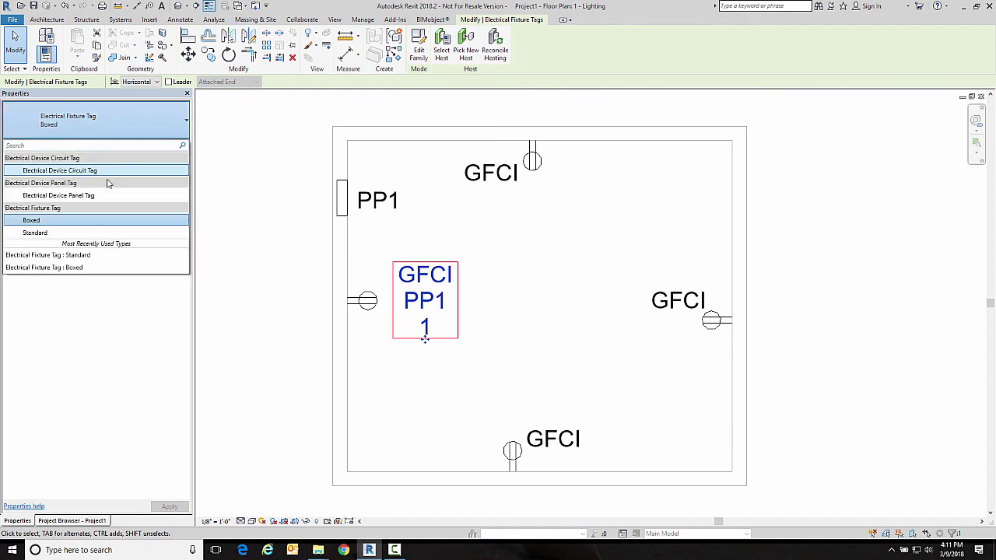
left_click(52, 234)
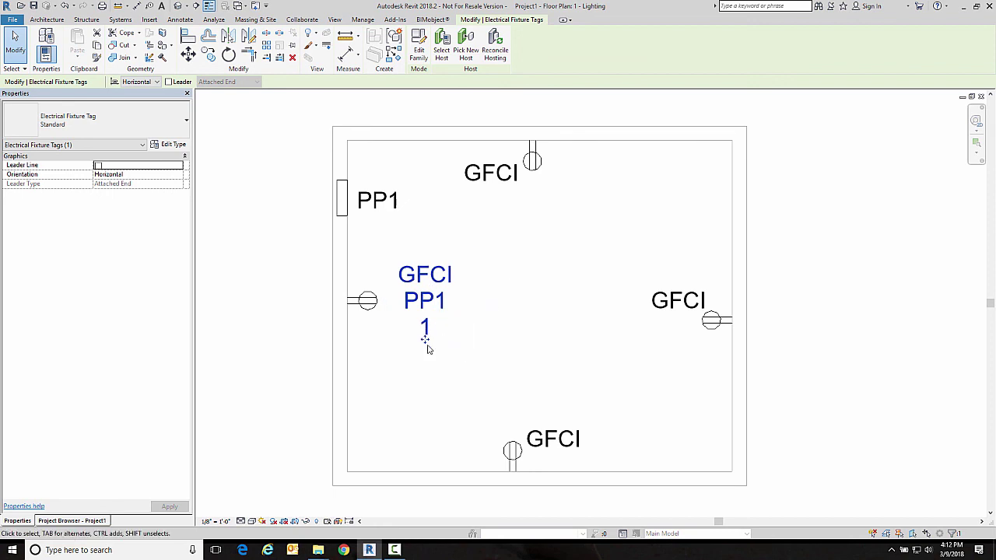
left_click_drag(428, 340, 457, 357)
Step: Give the tag a Free End leader pointing to the left-wall receptacle
left_click(168, 81)
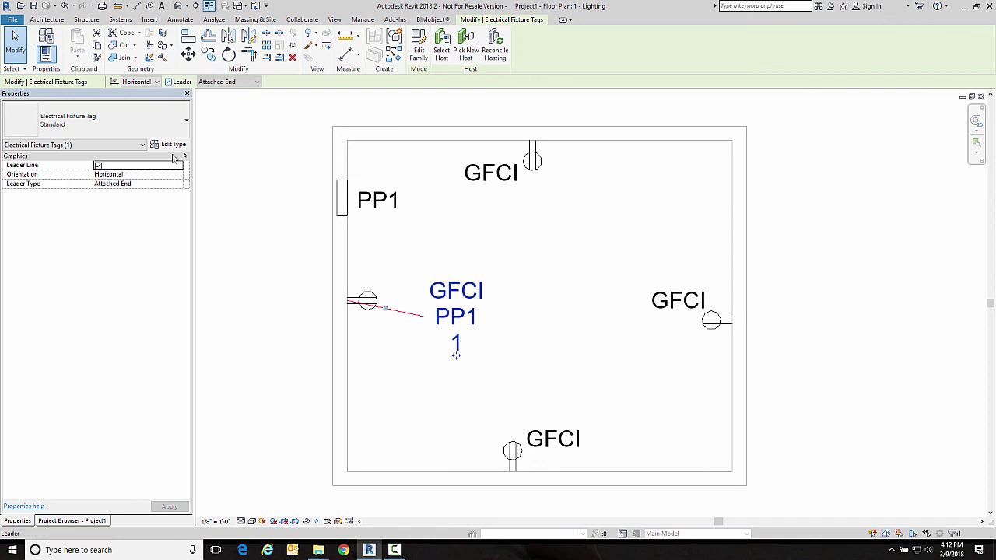
left_click(211, 82)
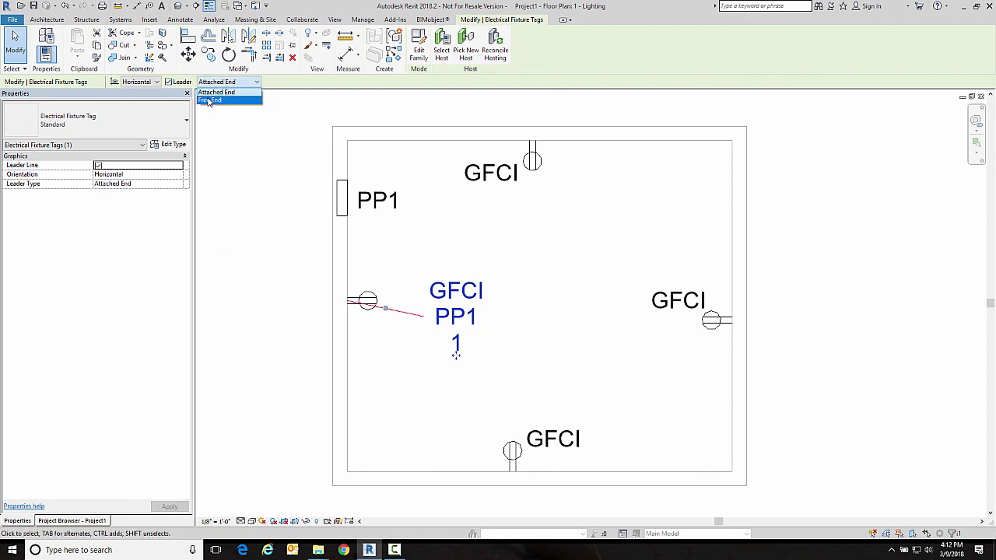
left_click(209, 101)
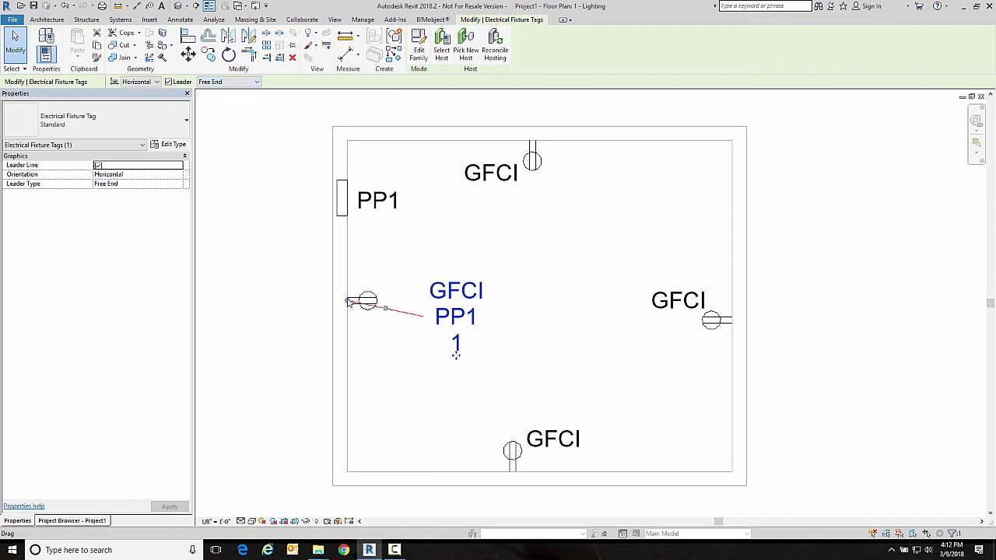
left_click_drag(348, 303, 379, 300)
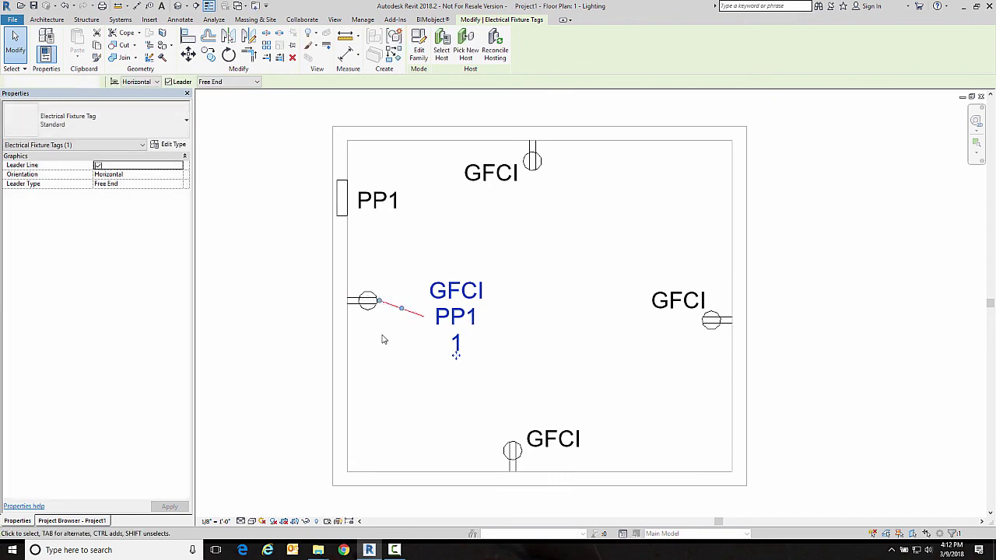
left_click(382, 339)
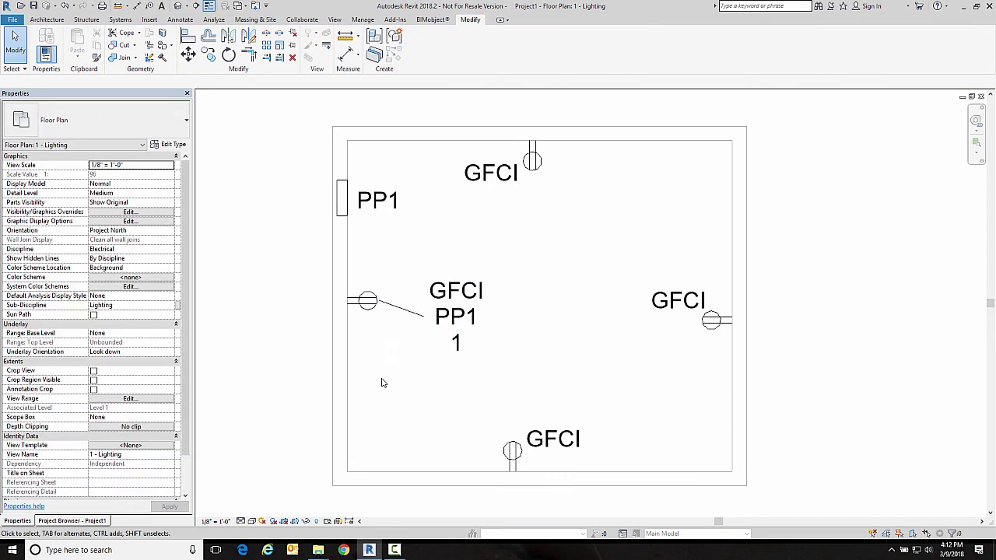